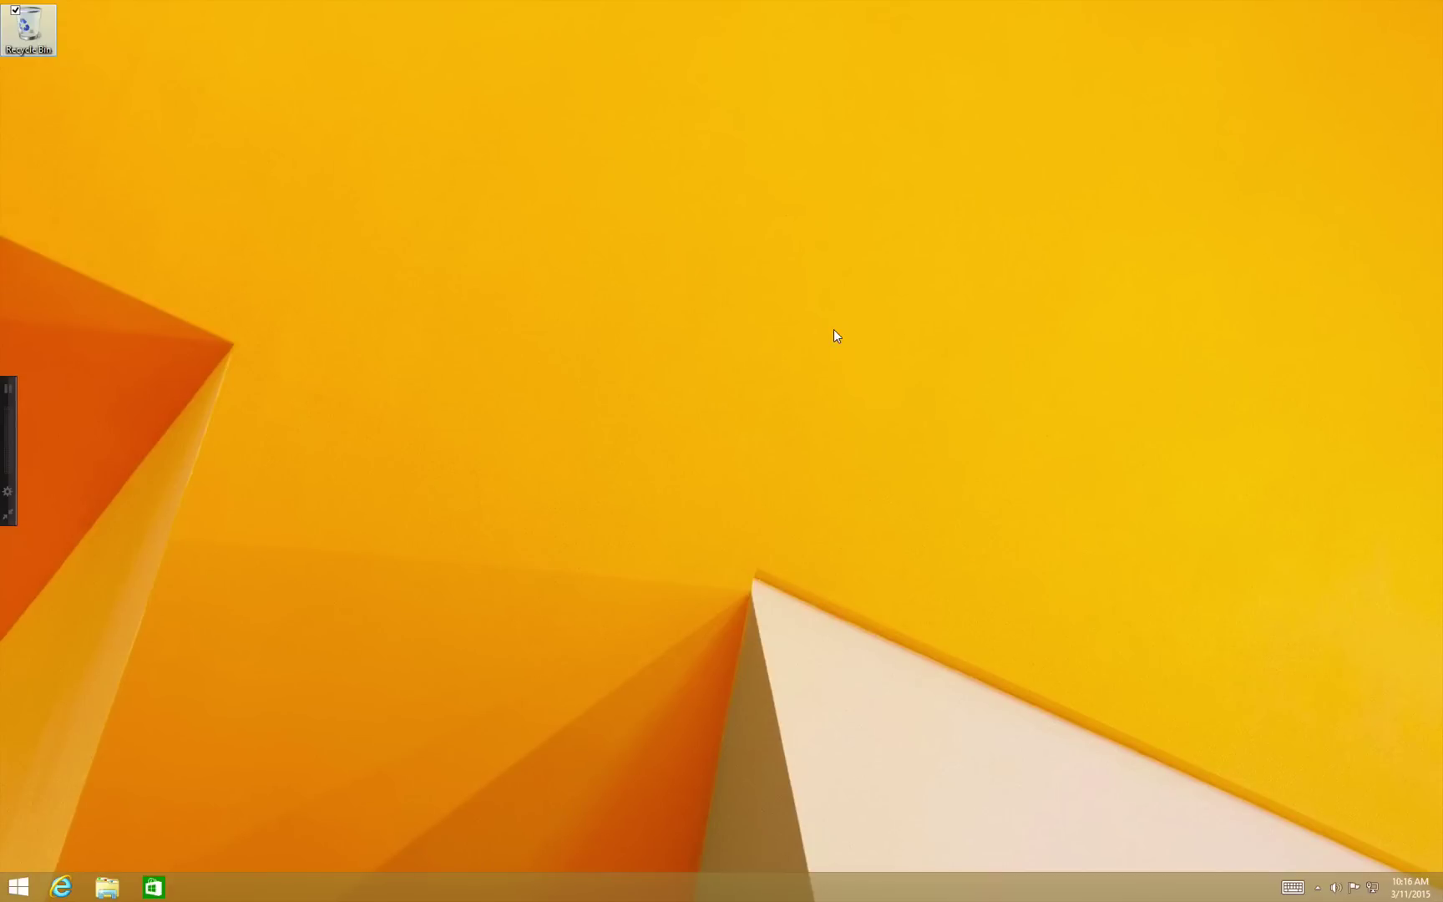
- Run Acrobat_DC_Web_WWMUI.exe from the Downloads folder in File Explorer
{"action": "left_click", "coordinate": [107, 881]}
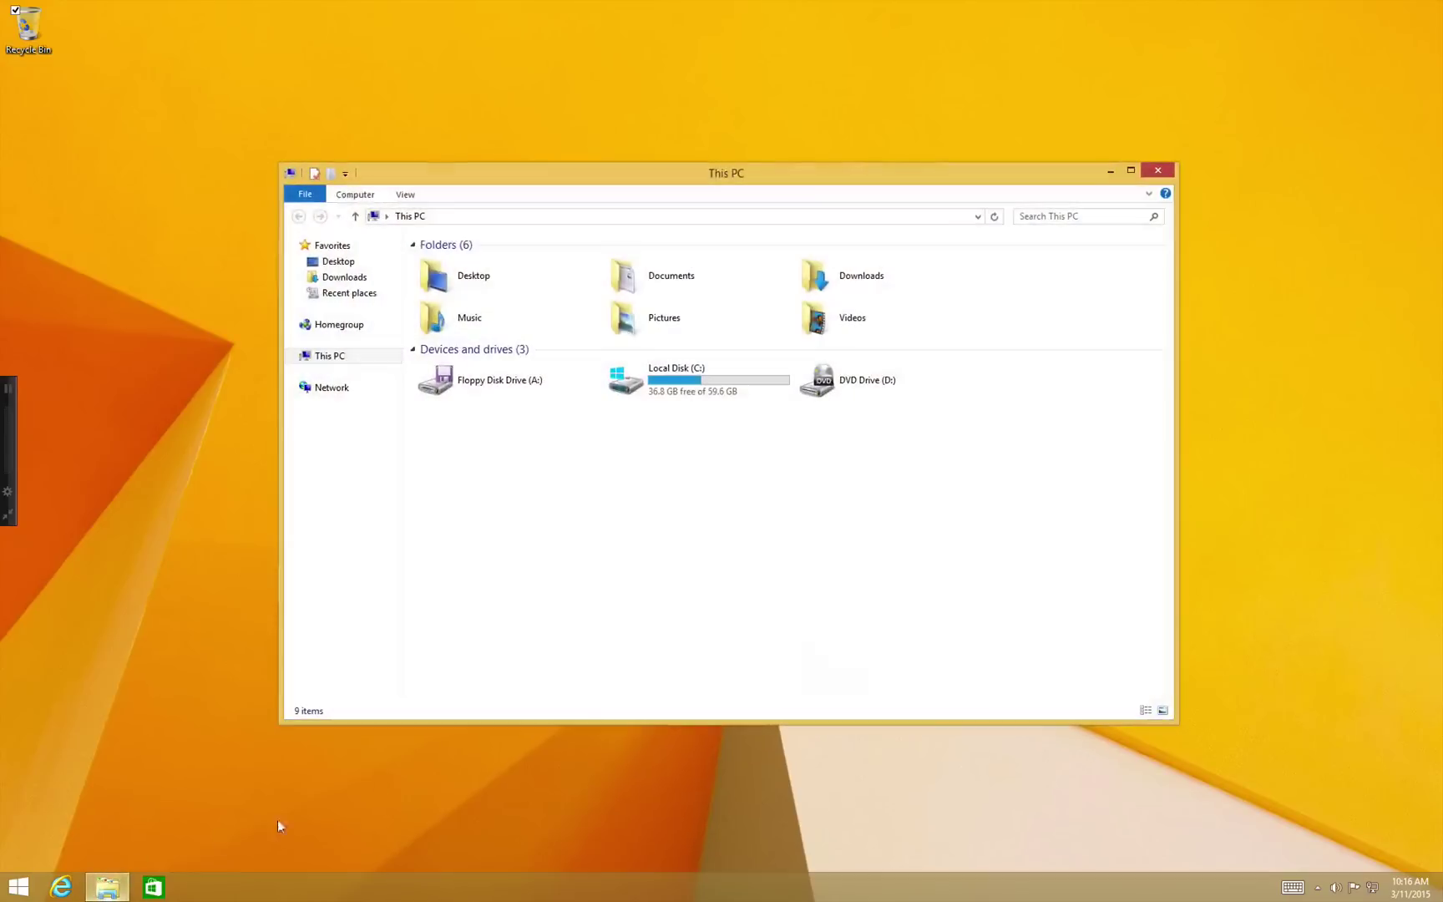
{"action": "double_click", "coordinate": [825, 272]}
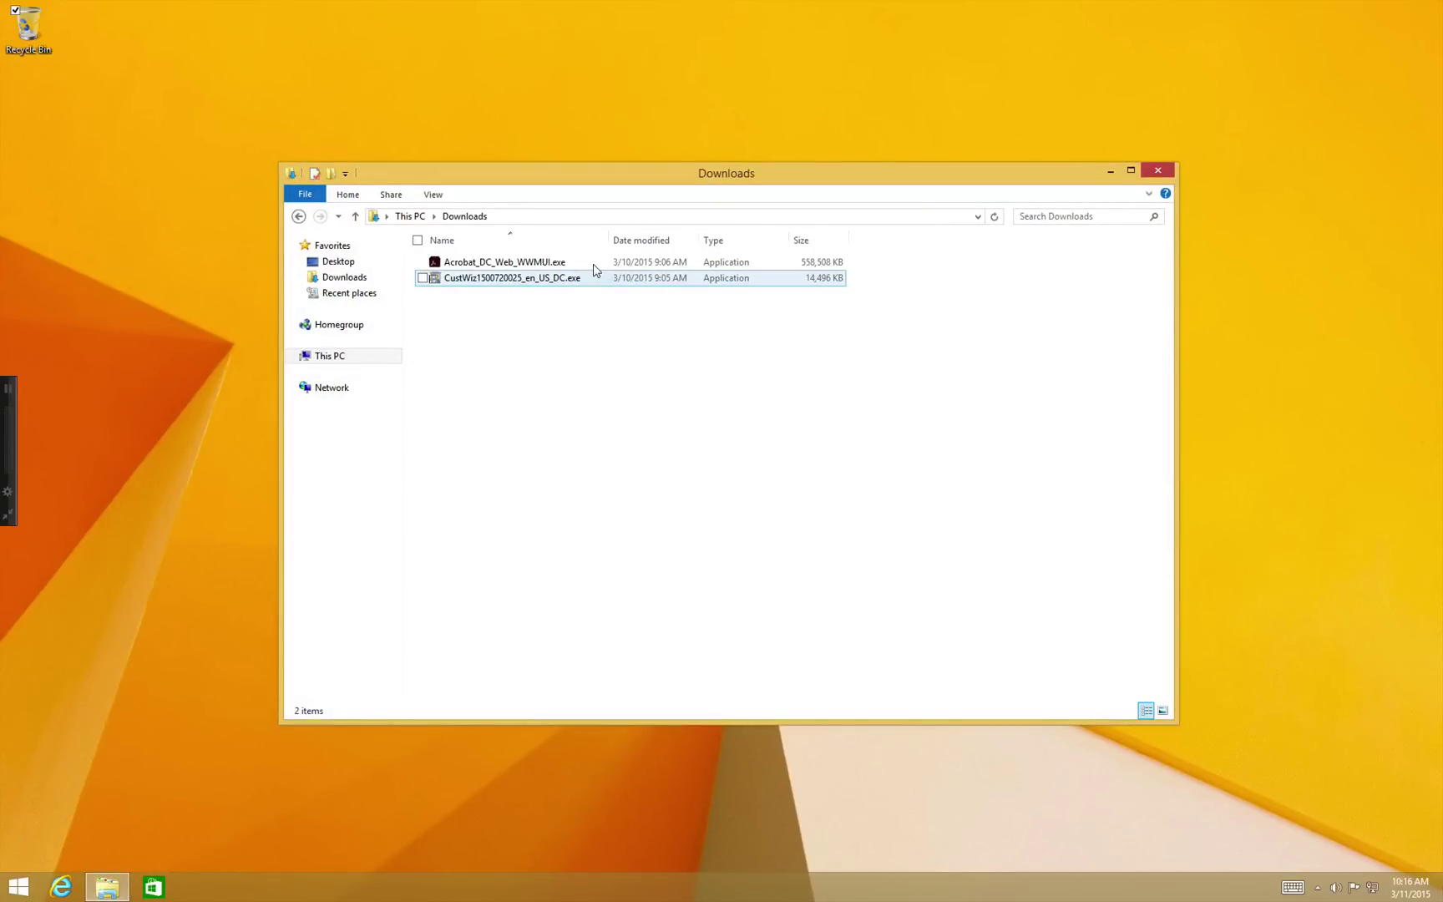
{"action": "left_click", "coordinate": [460, 261]}
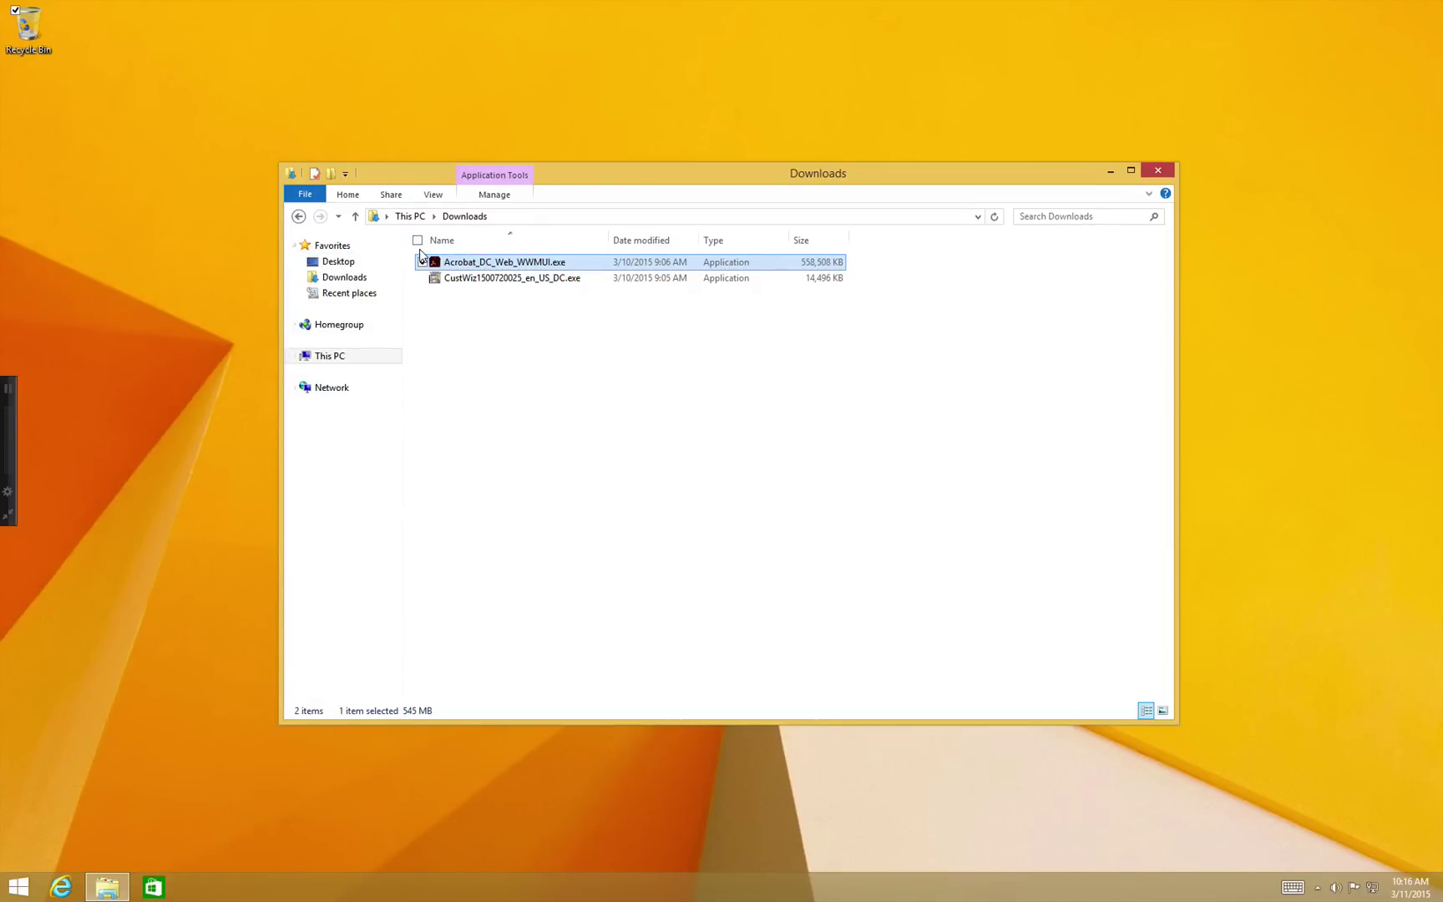
{"action": "right_click", "coordinate": [421, 255]}
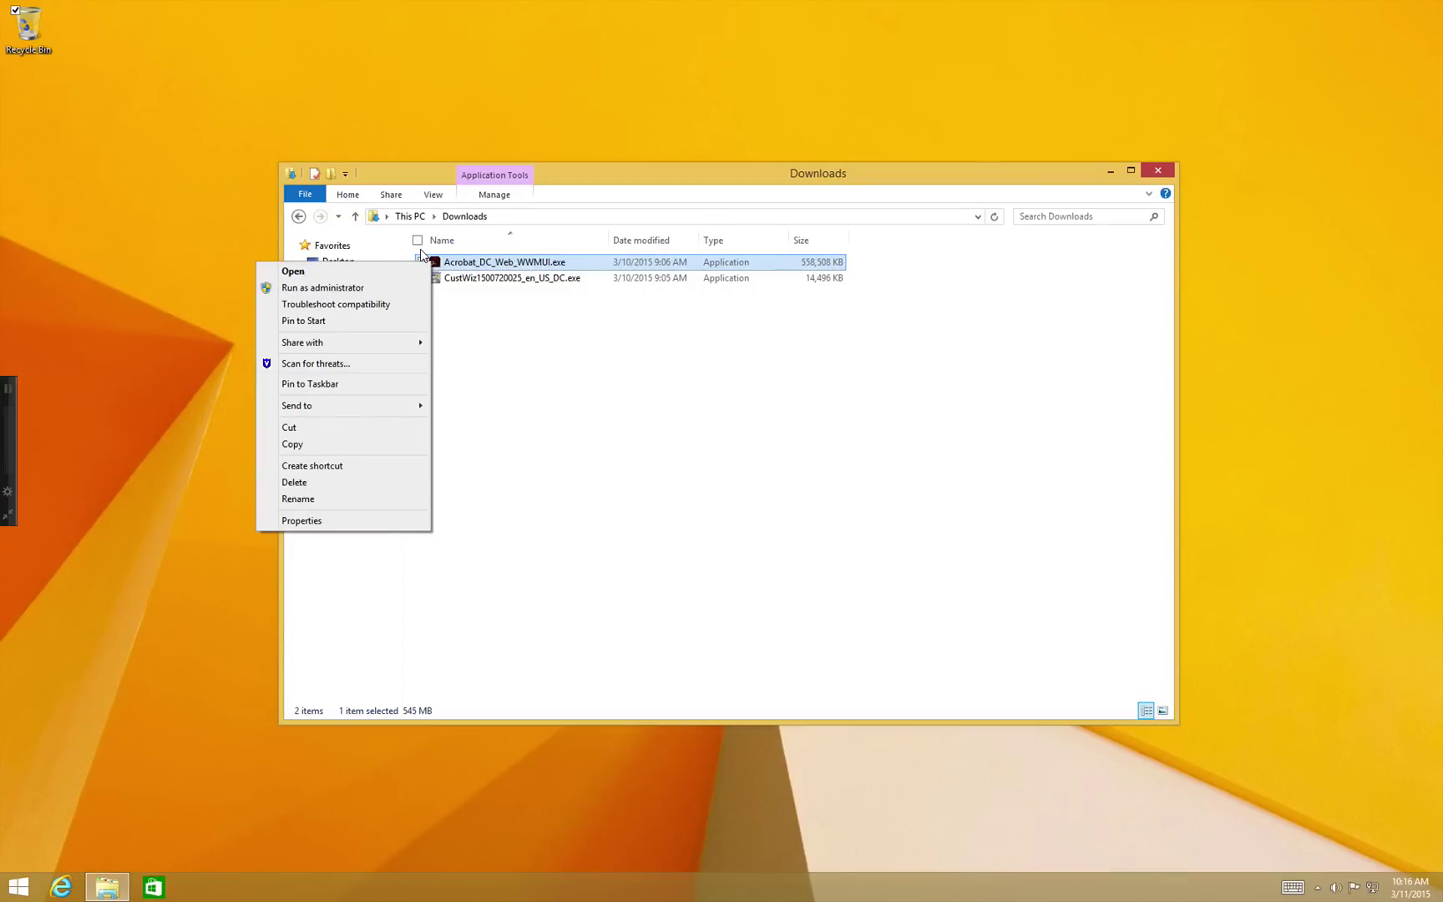
{"action": "left_click", "coordinate": [393, 271]}
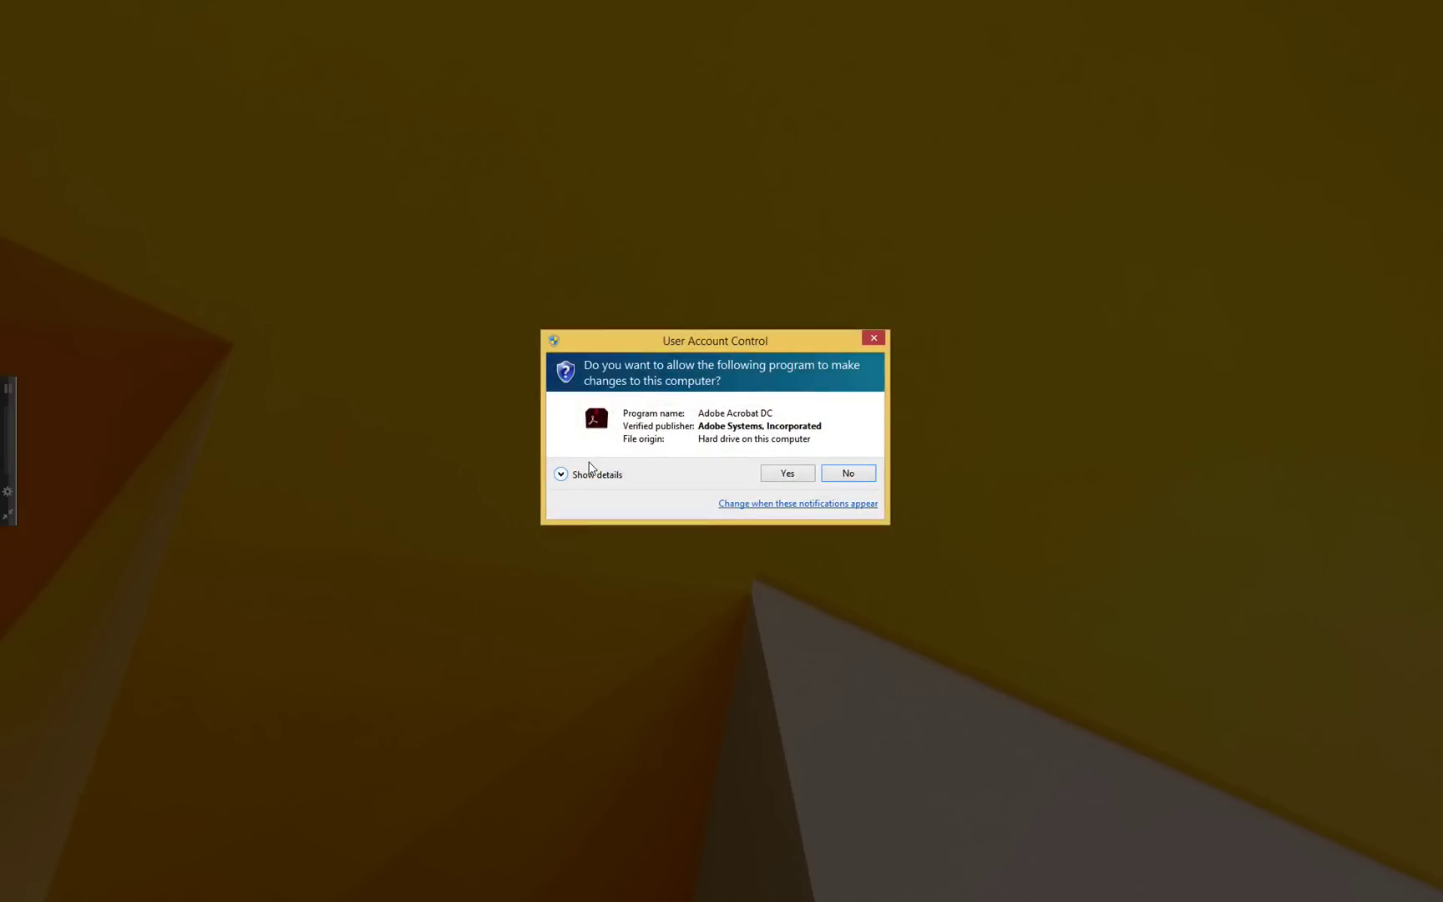
- Approve the UAC prompt and extract to Desktop\Adobe Acrobat with Launch Adobe Acrobat unchecked
{"action": "left_click", "coordinate": [777, 473]}
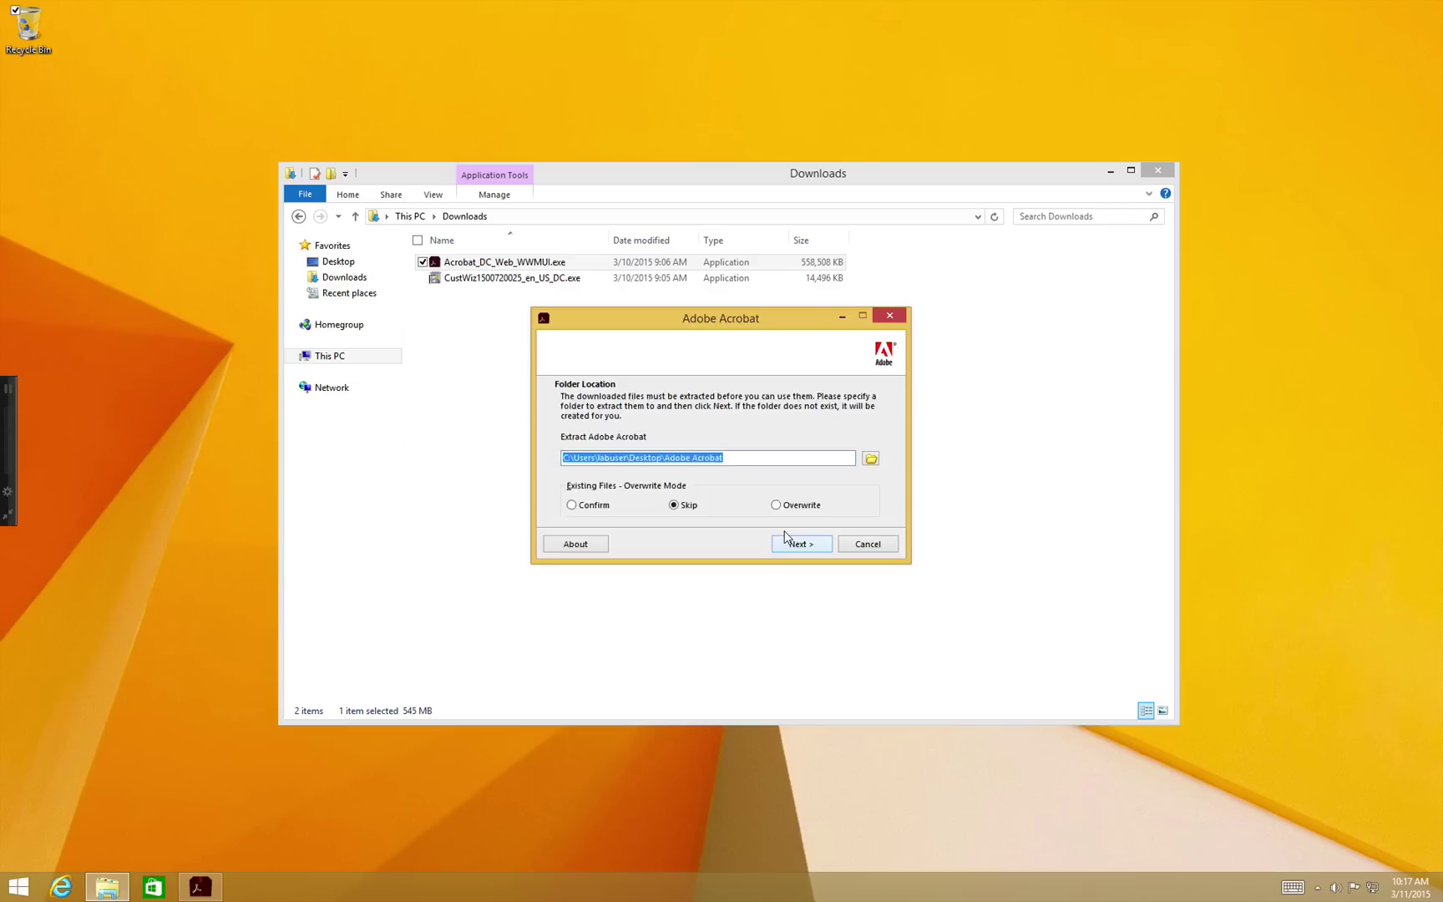
{"action": "left_click", "coordinate": [788, 544]}
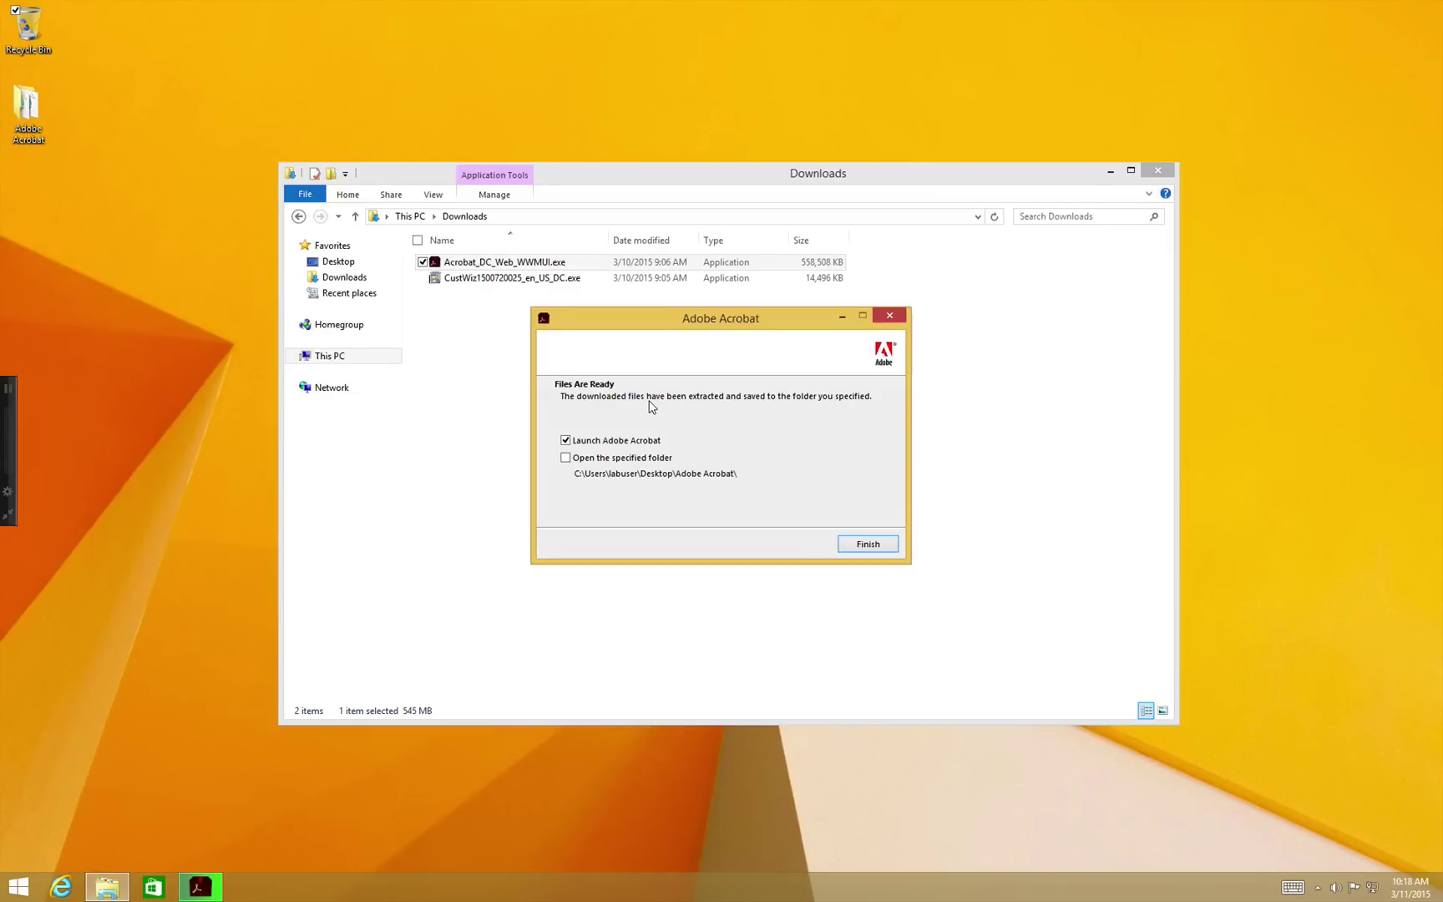
{"action": "left_click", "coordinate": [565, 438]}
{"action": "left_click", "coordinate": [848, 541]}
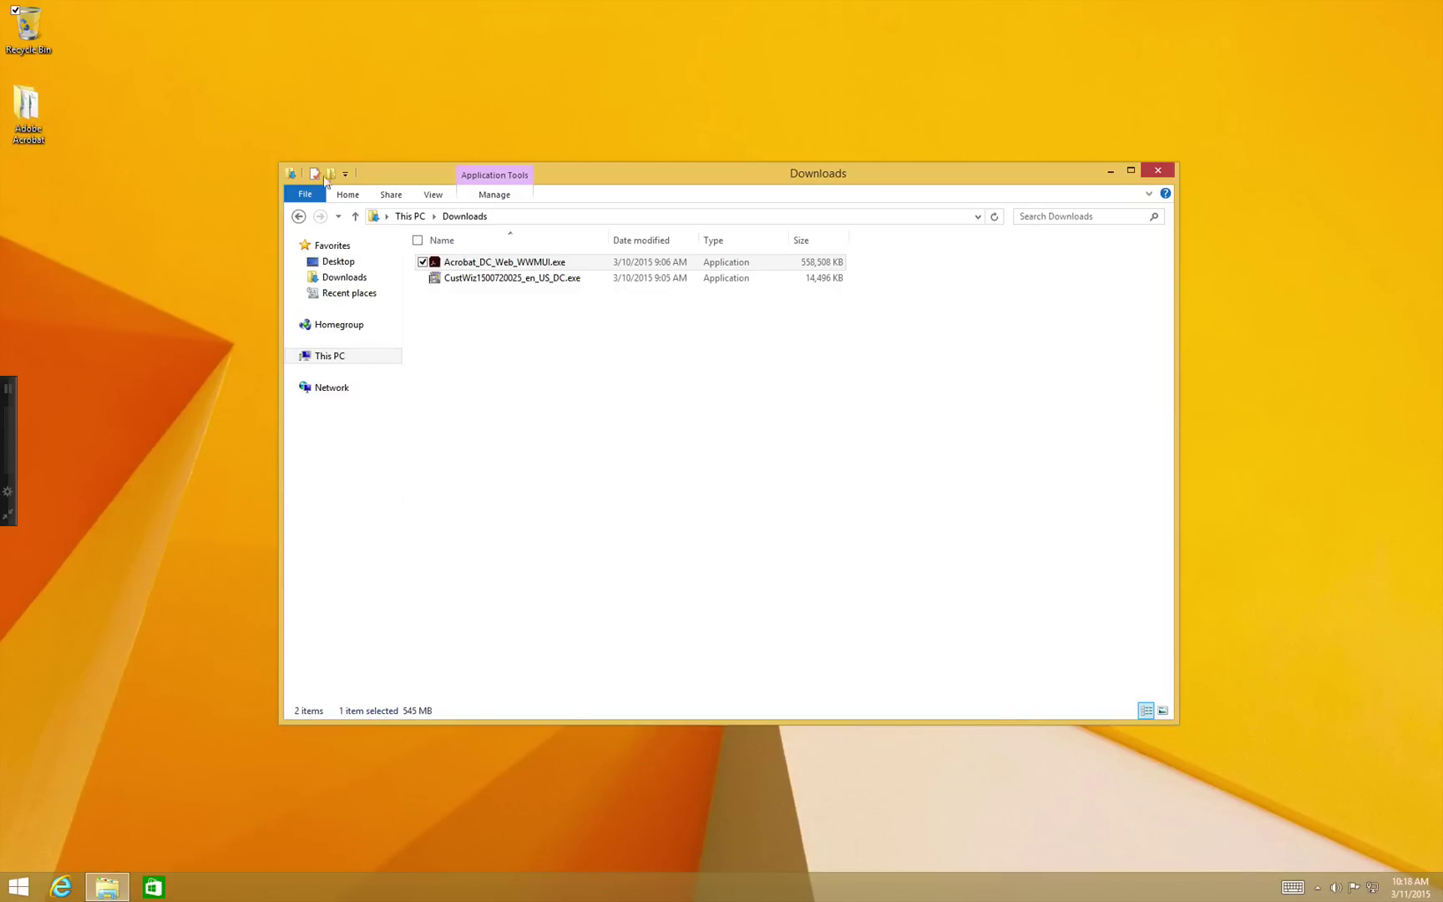
{"action": "left_click", "coordinate": [422, 278]}
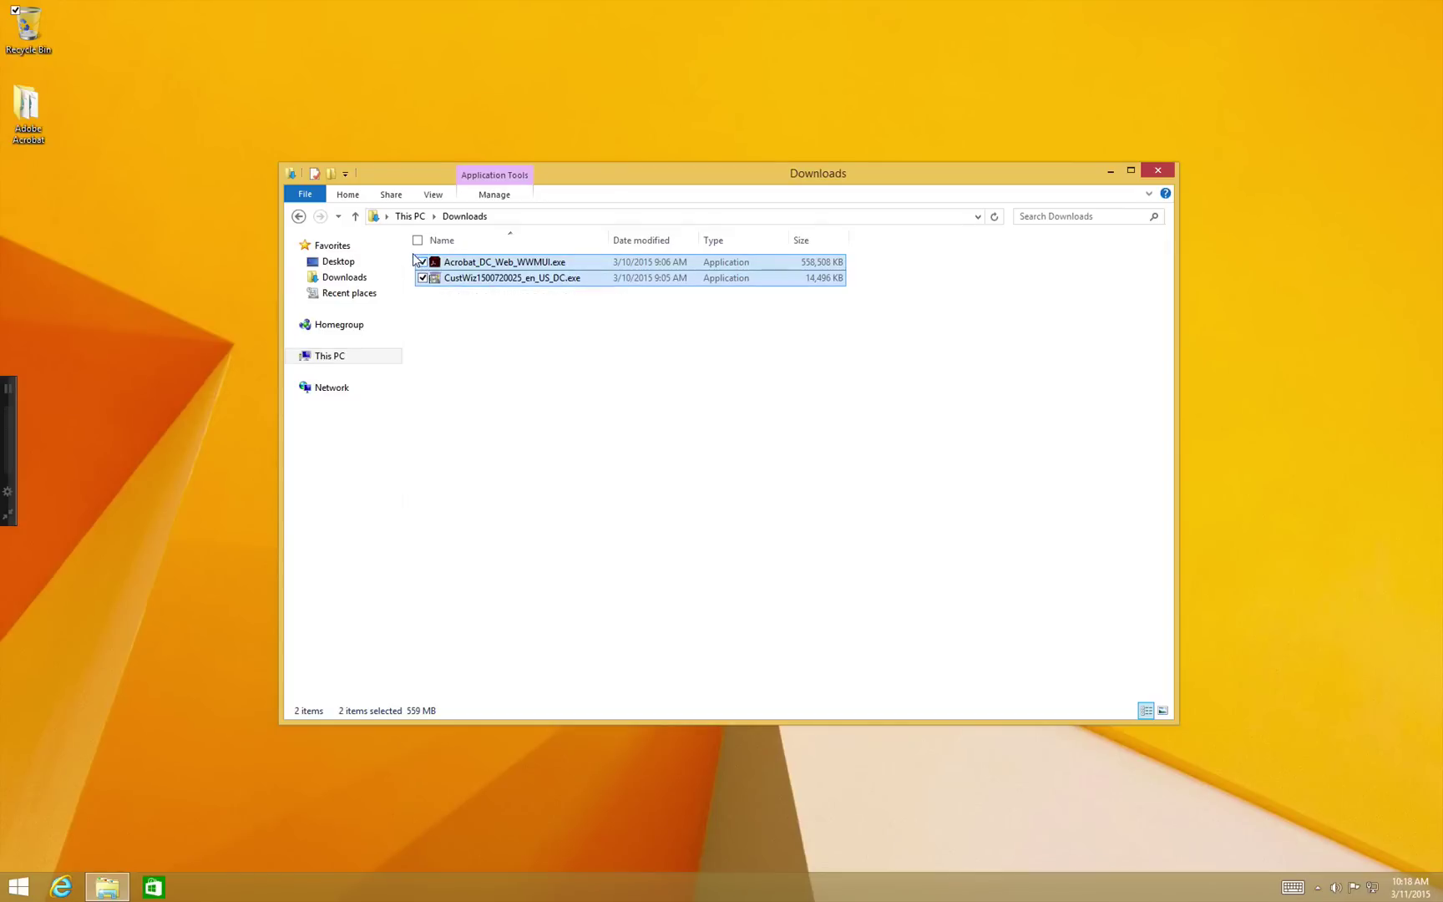
{"action": "left_click", "coordinate": [422, 263]}
{"action": "right_click", "coordinate": [432, 275]}
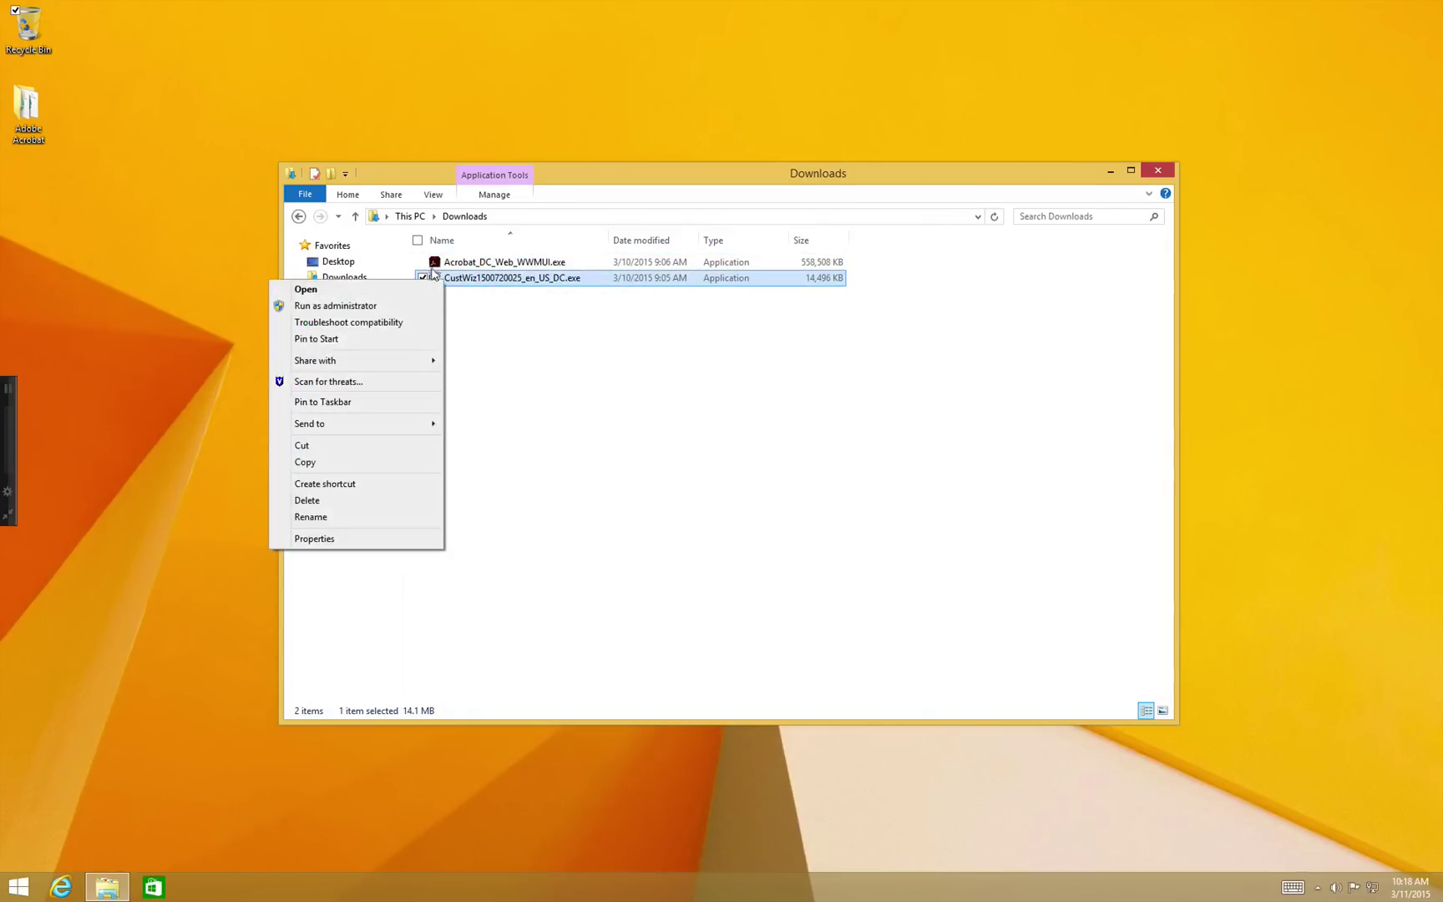
{"action": "left_click", "coordinate": [398, 291]}
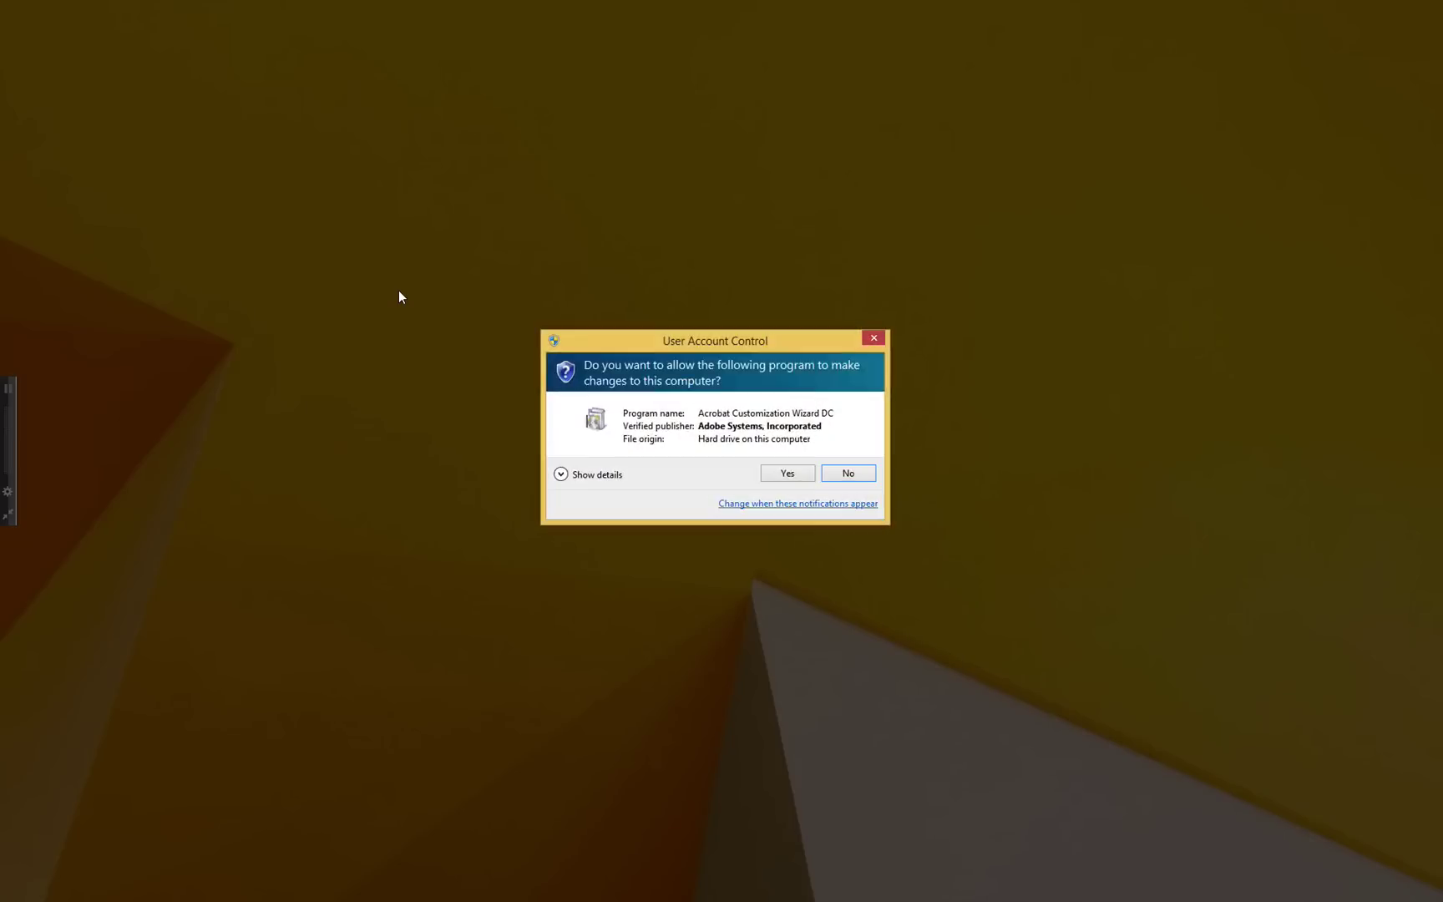
- Approve UAC, accept the license terms, and install the Customization Wizard to the default folder
{"action": "left_click", "coordinate": [782, 471]}
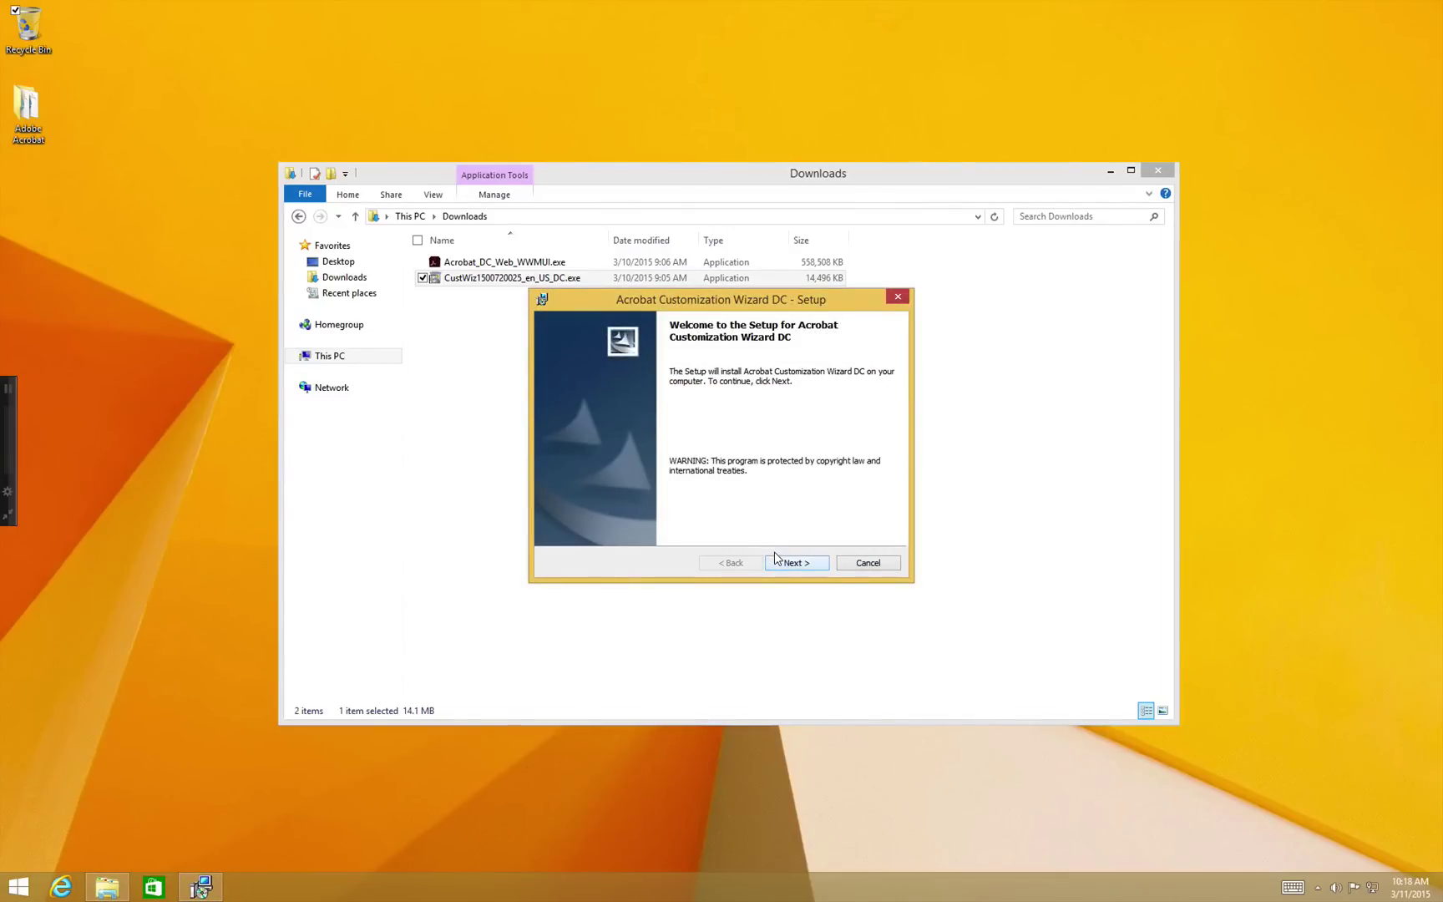
{"action": "left_click", "coordinate": [776, 557]}
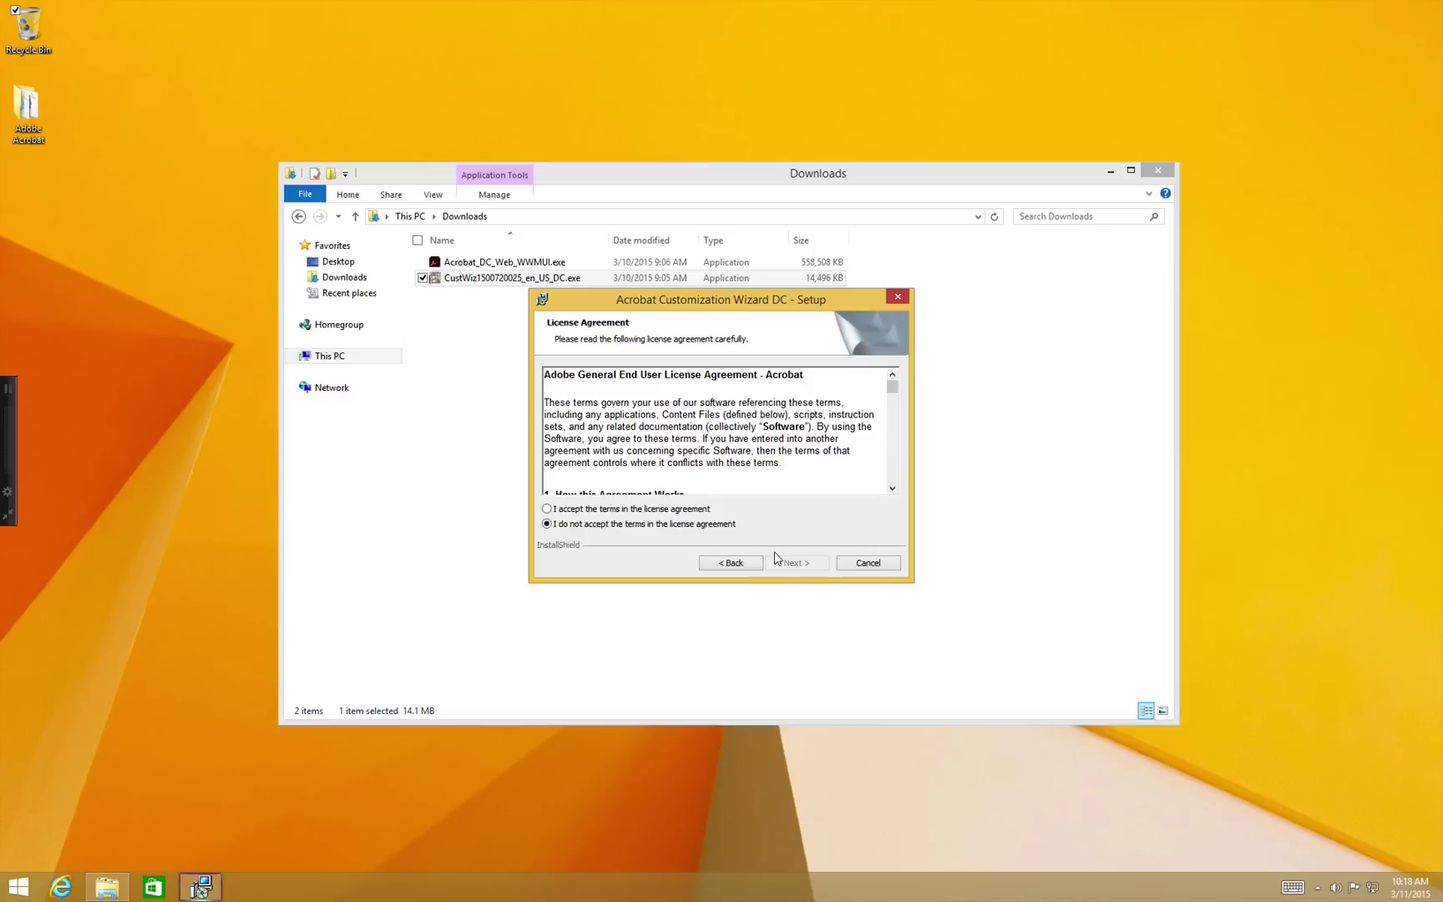
{"action": "left_click", "coordinate": [681, 506]}
{"action": "left_click", "coordinate": [784, 559]}
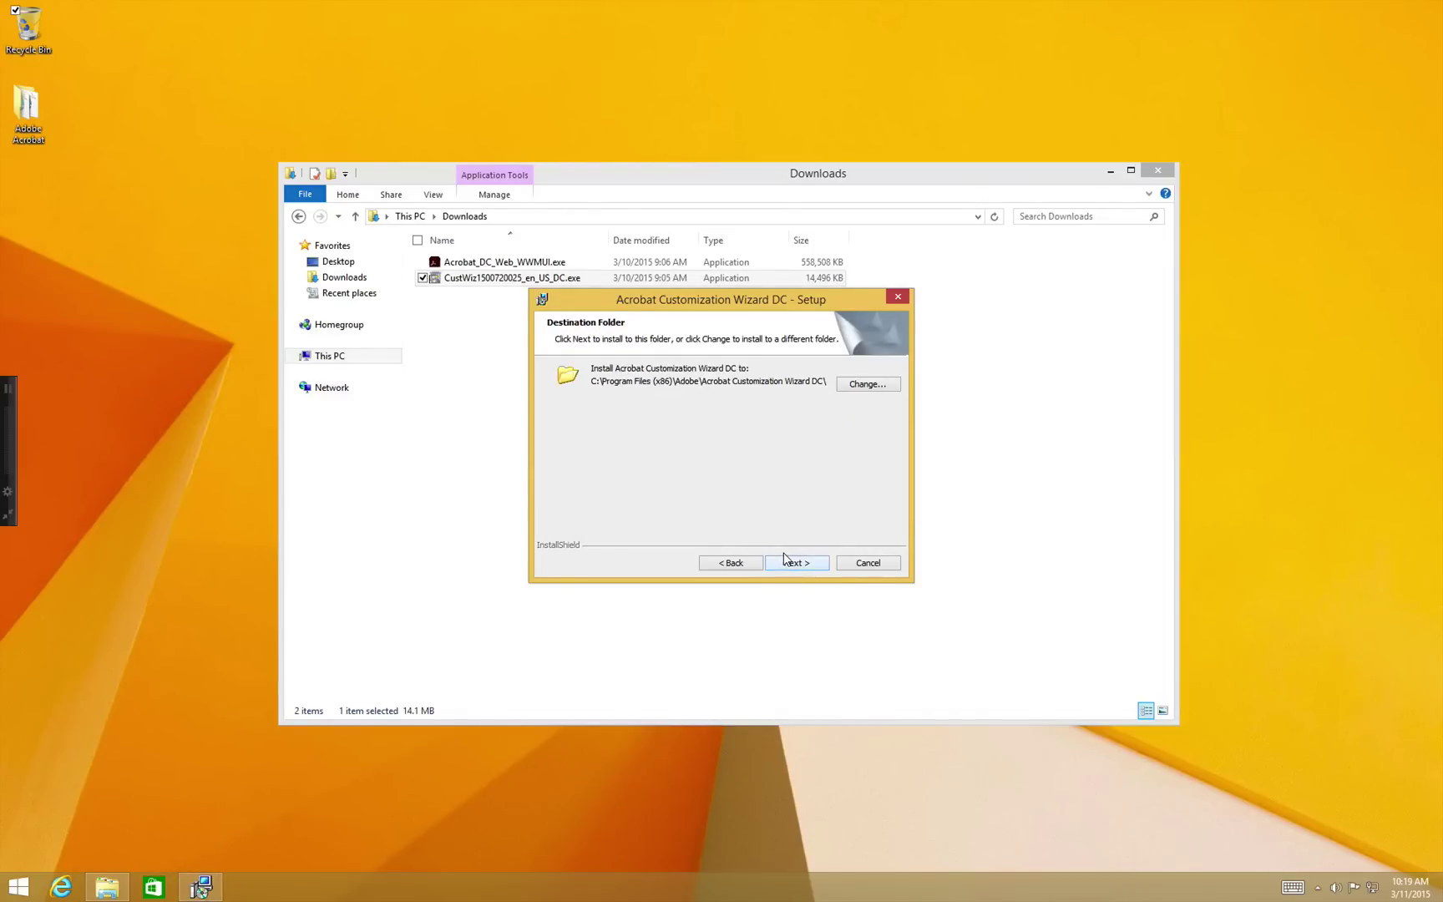
{"action": "left_click", "coordinate": [784, 560]}
{"action": "left_click", "coordinate": [785, 559]}
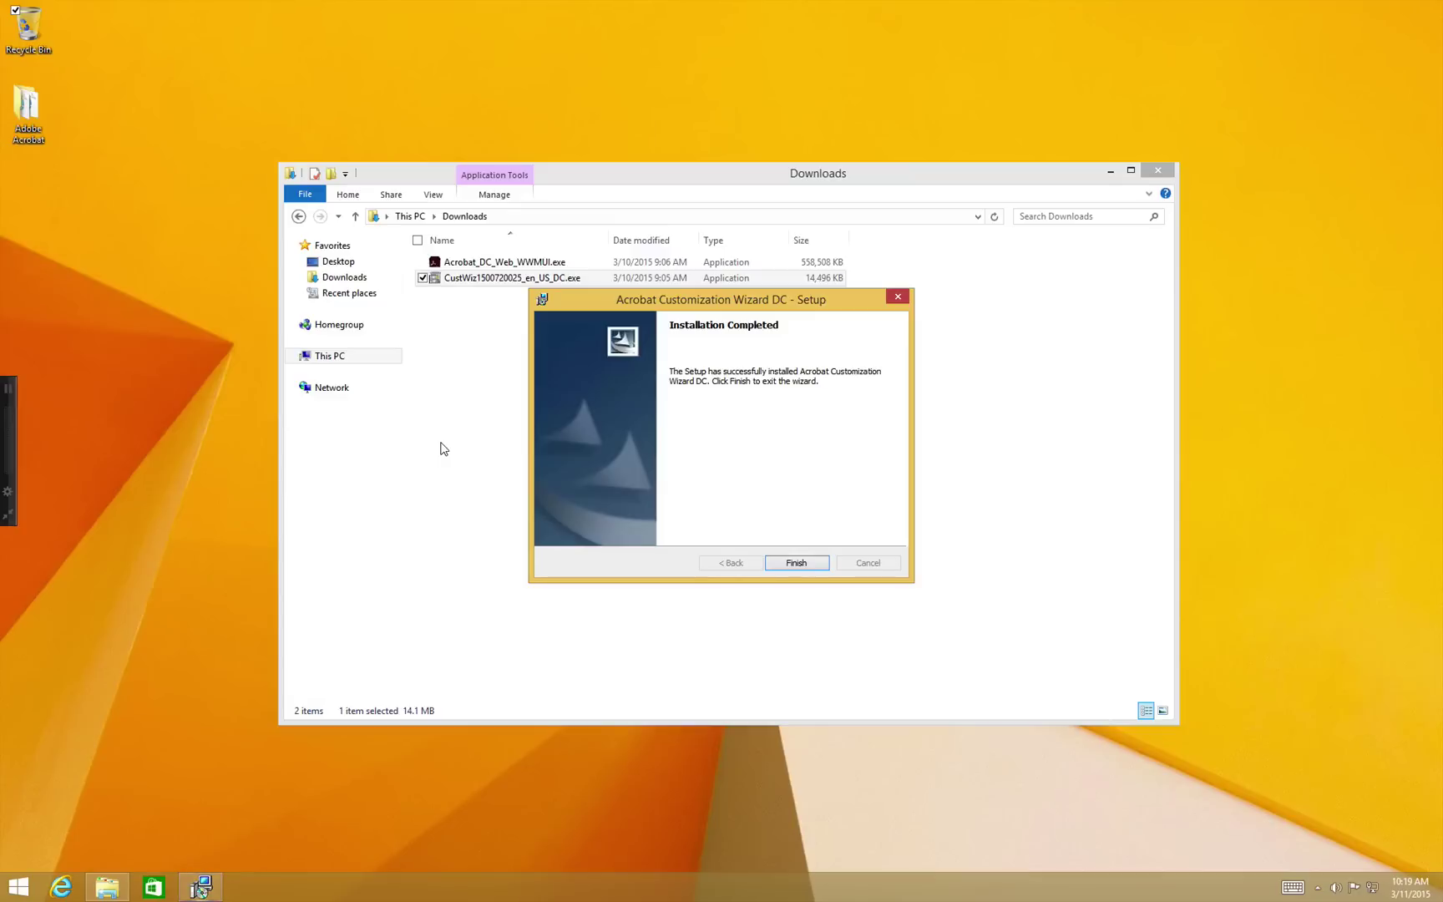
{"action": "left_click", "coordinate": [789, 560]}
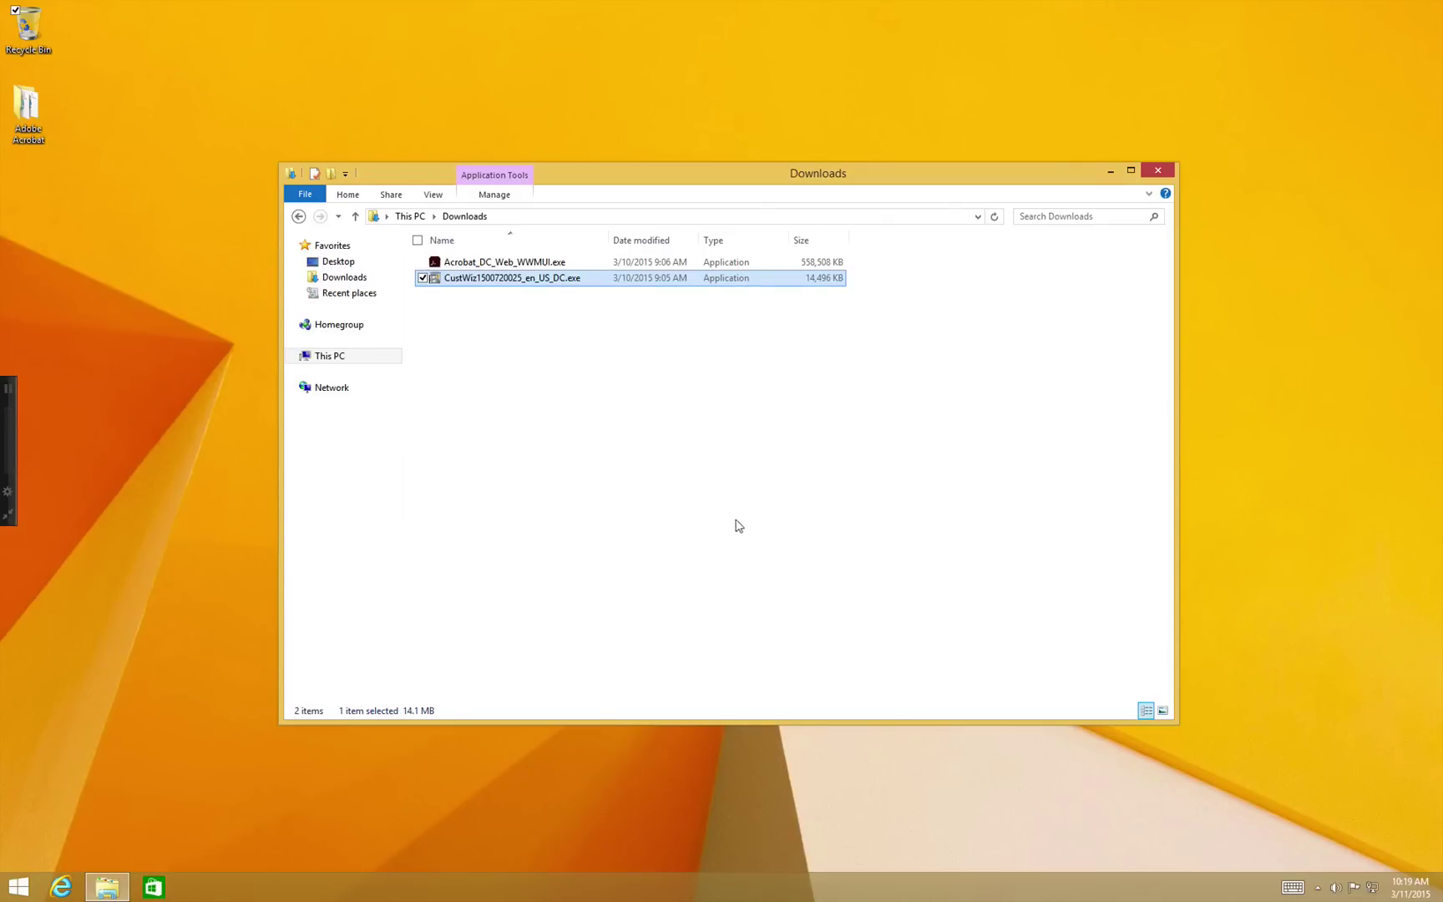
- Search the Start screen for 'Acrobat' and launch Acrobat Customization Wizard DC
{"action": "left_click", "coordinate": [18, 885]}
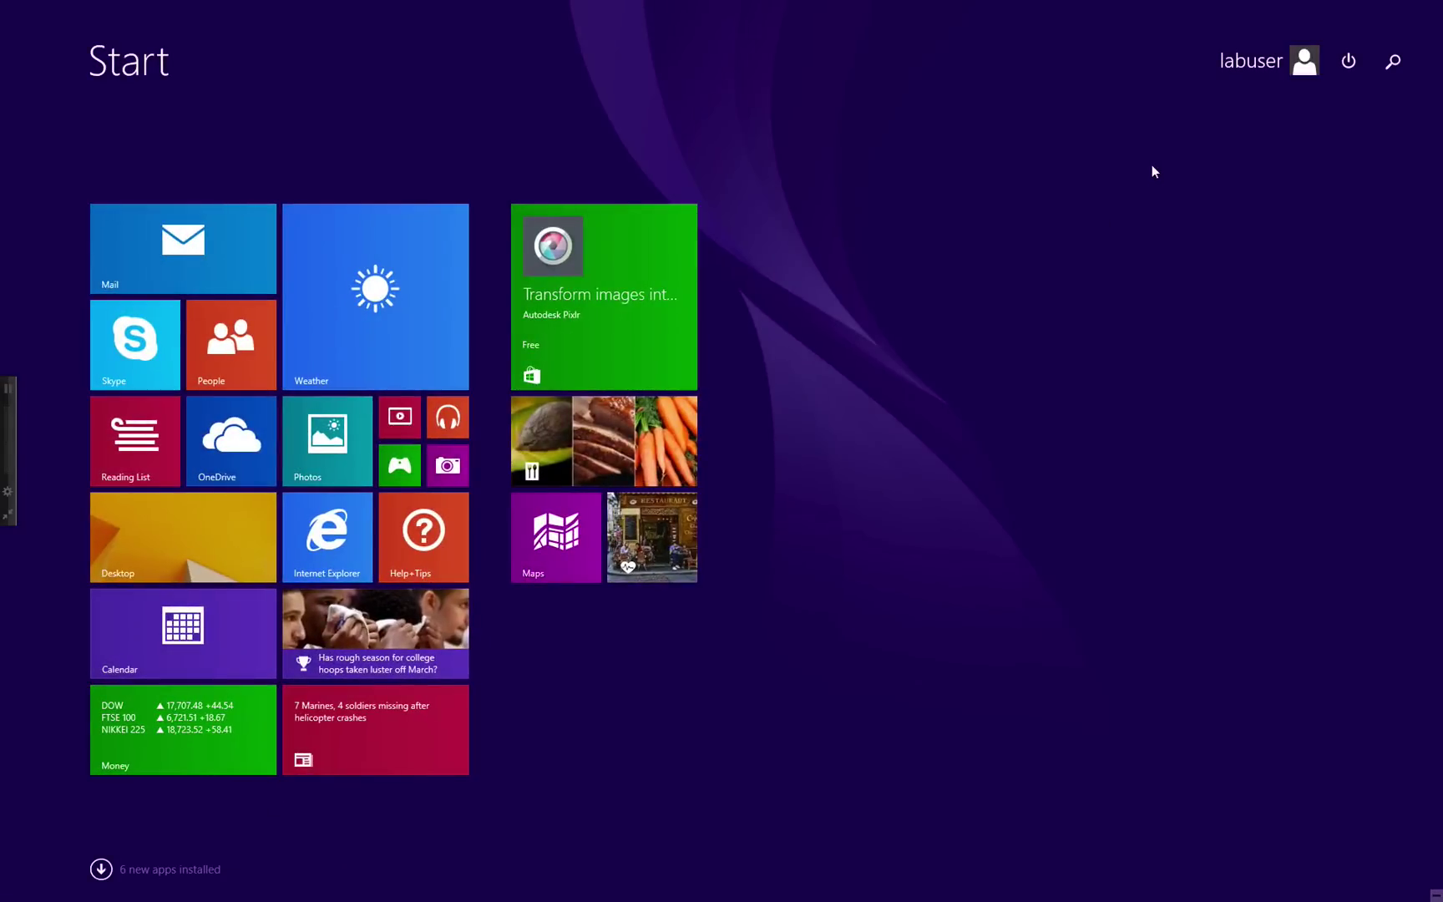
{"action": "left_click", "coordinate": [1391, 60]}
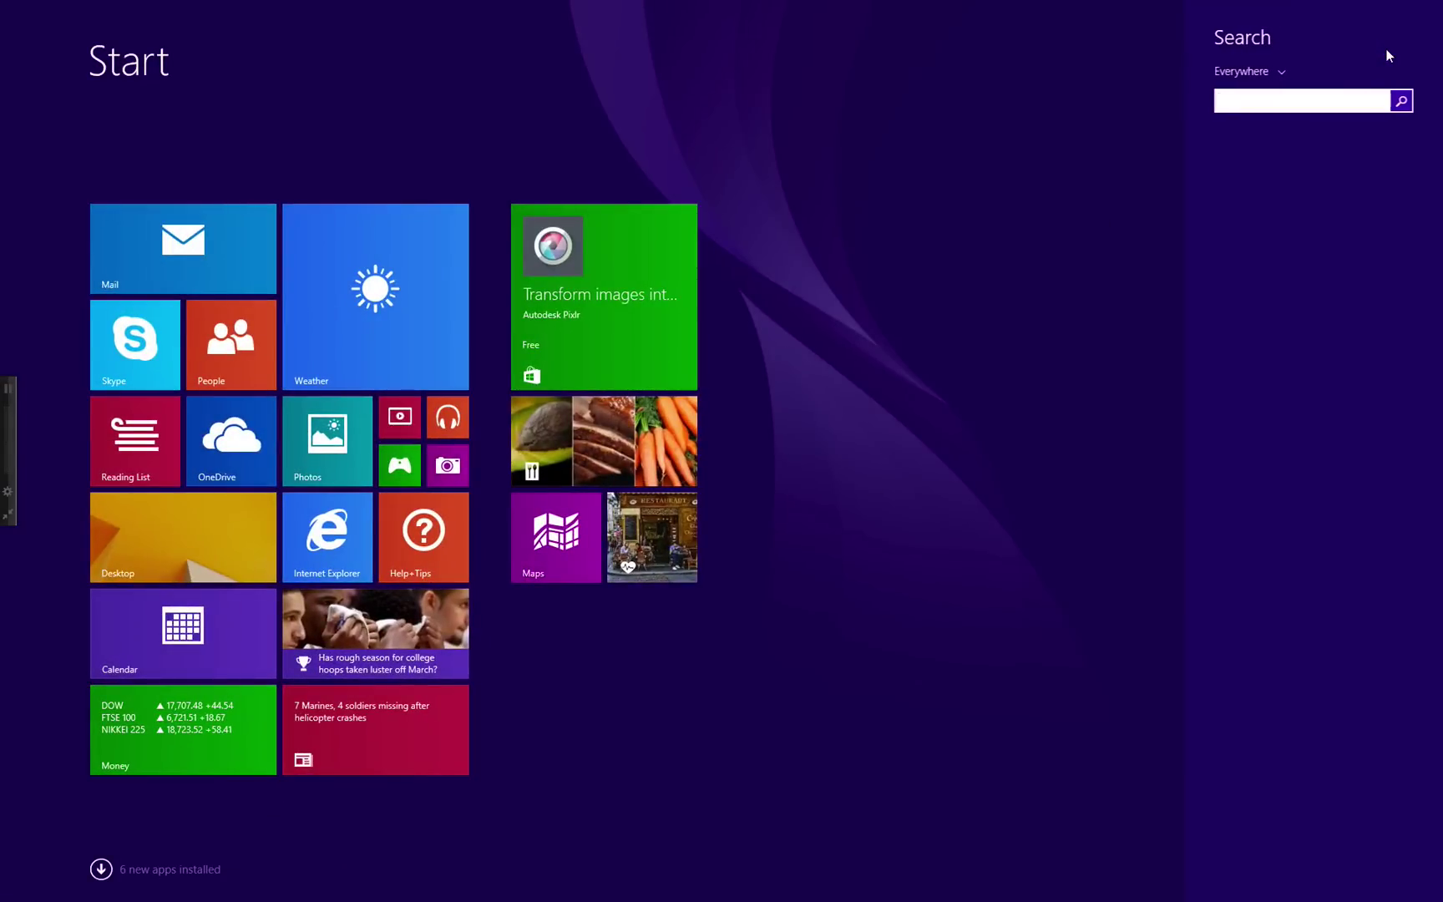
{"action": "type", "text": "Acrobat Customization Wizard DC"}
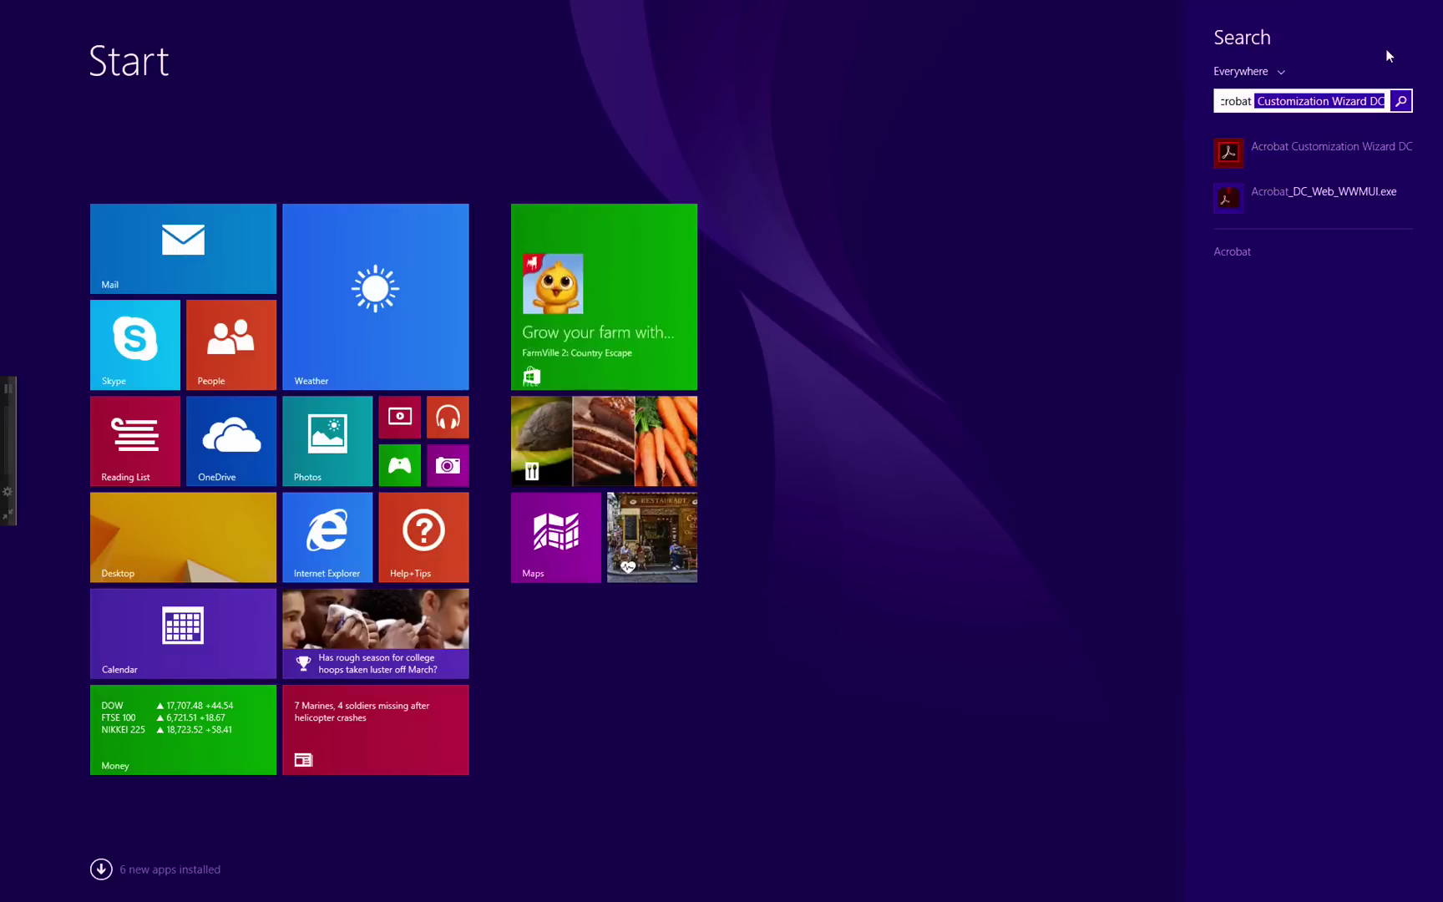
{"action": "left_click", "coordinate": [1301, 132]}
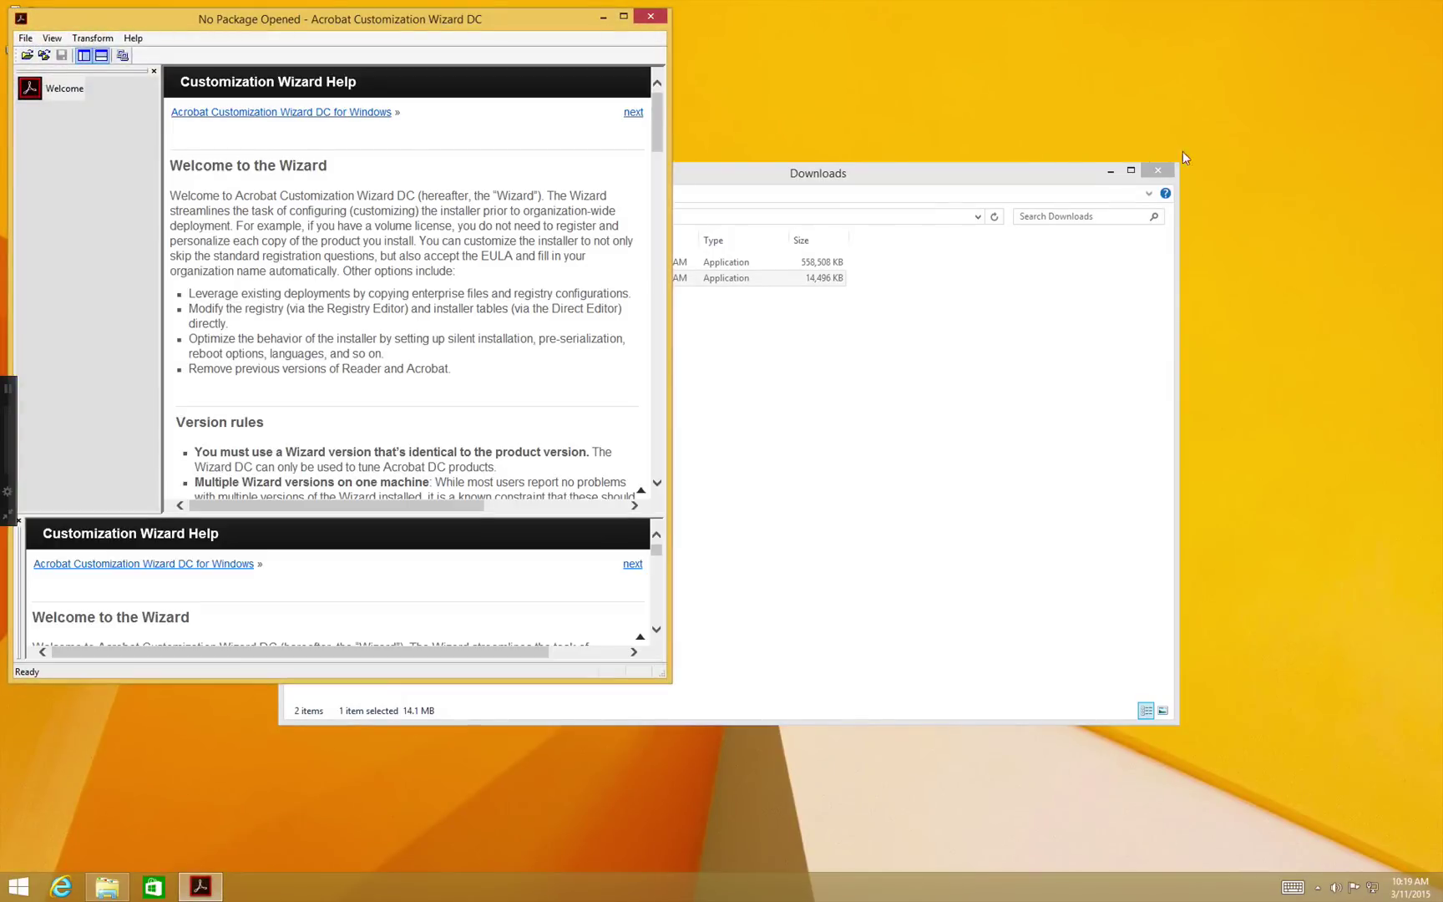
- Minimize the Downloads window and maximize the Customization Wizard window
{"action": "left_click", "coordinate": [1093, 160]}
{"action": "left_click", "coordinate": [1109, 169]}
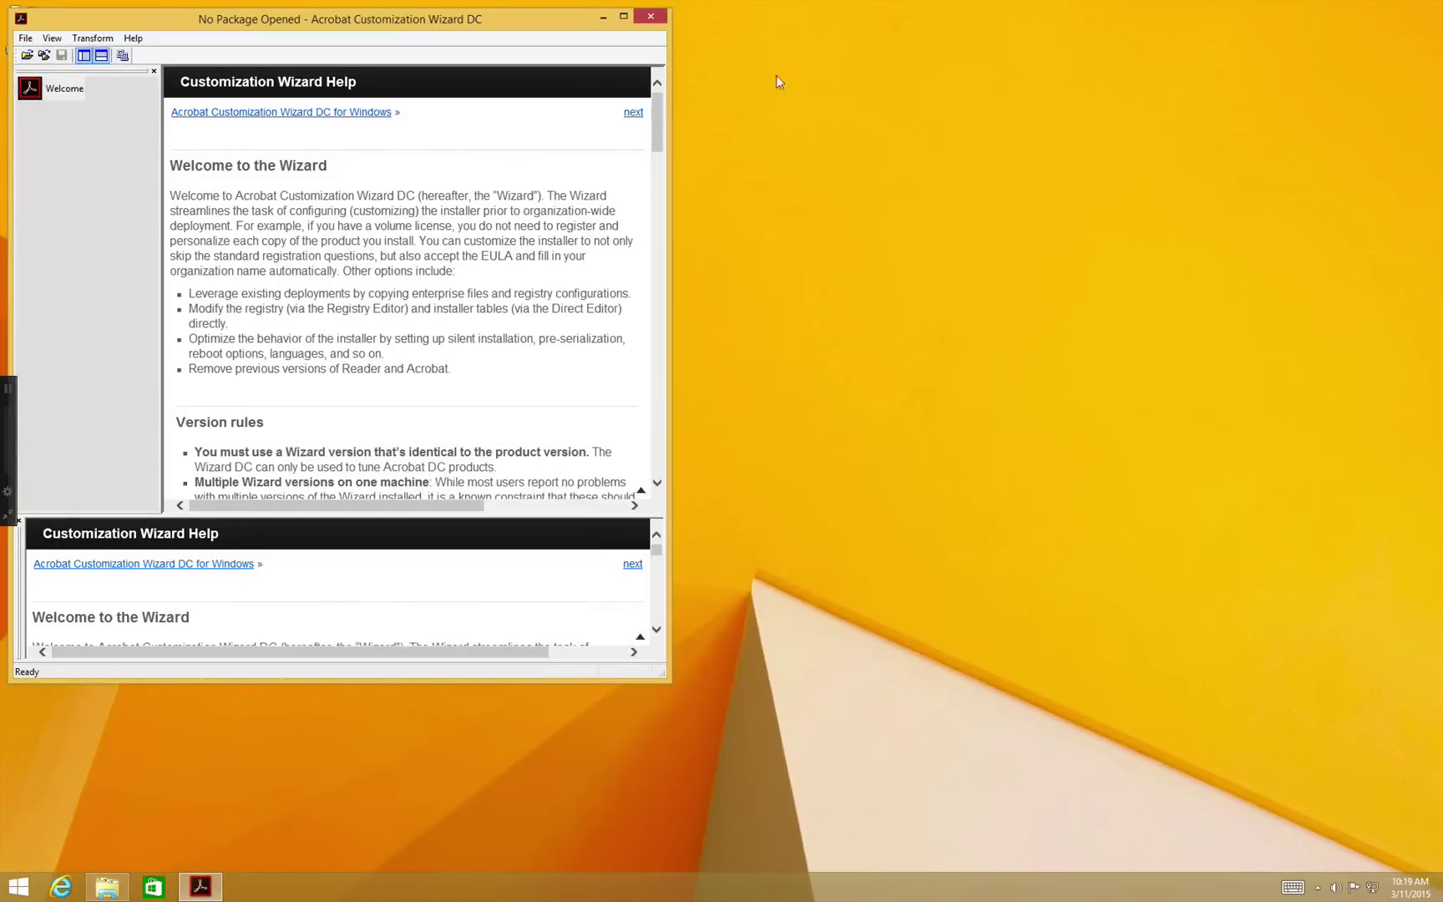
{"action": "double_click", "coordinate": [608, 9]}
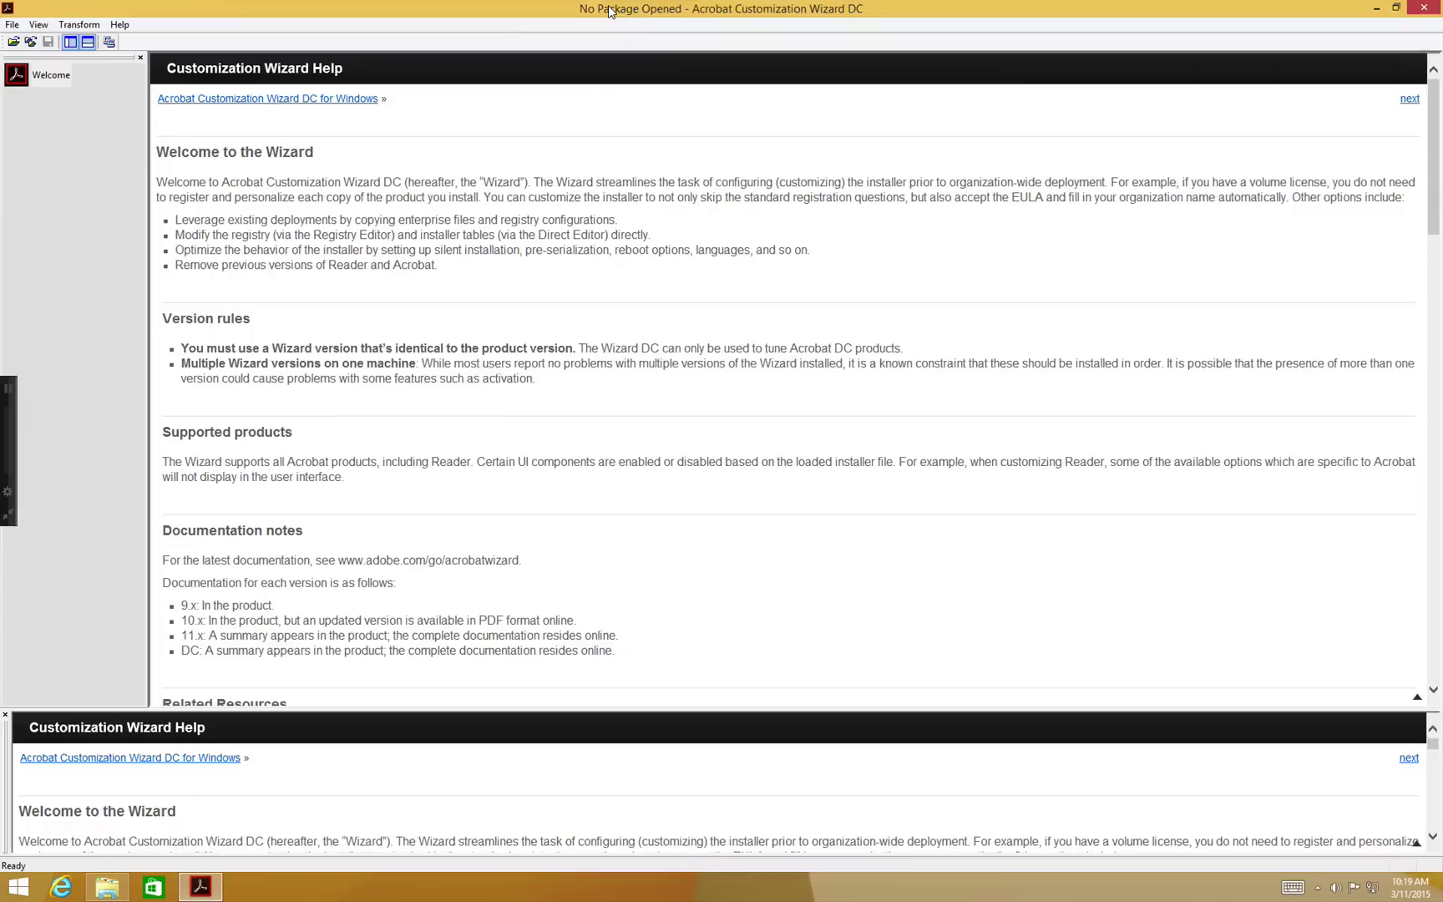
- Open the AcroPro.msi package from Desktop\Adobe Acrobat\Adobe Acrobat
{"action": "left_click", "coordinate": [10, 24]}
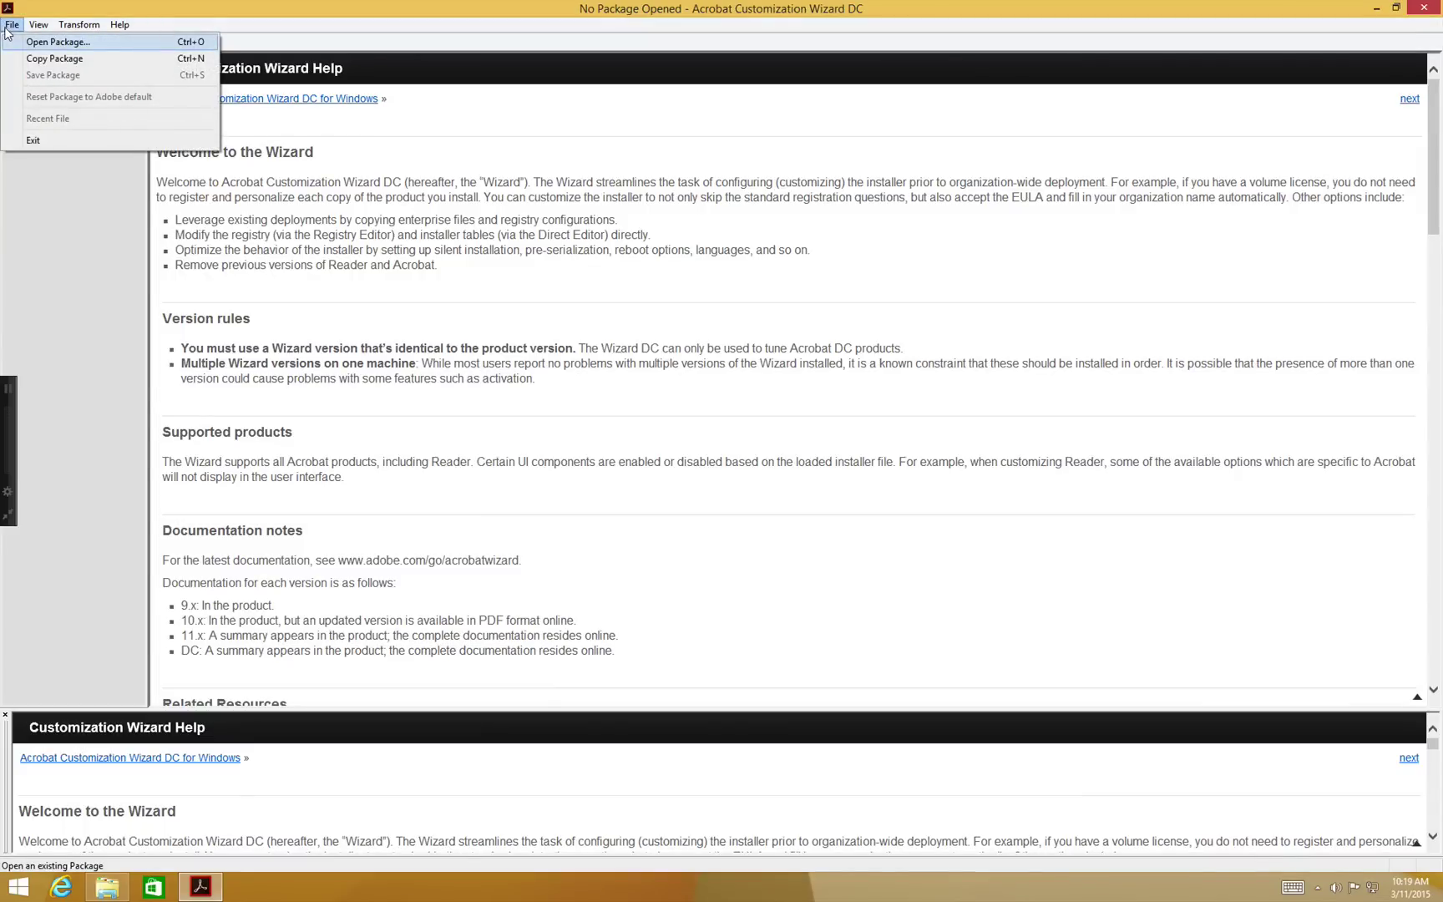
{"action": "left_click", "coordinate": [17, 41]}
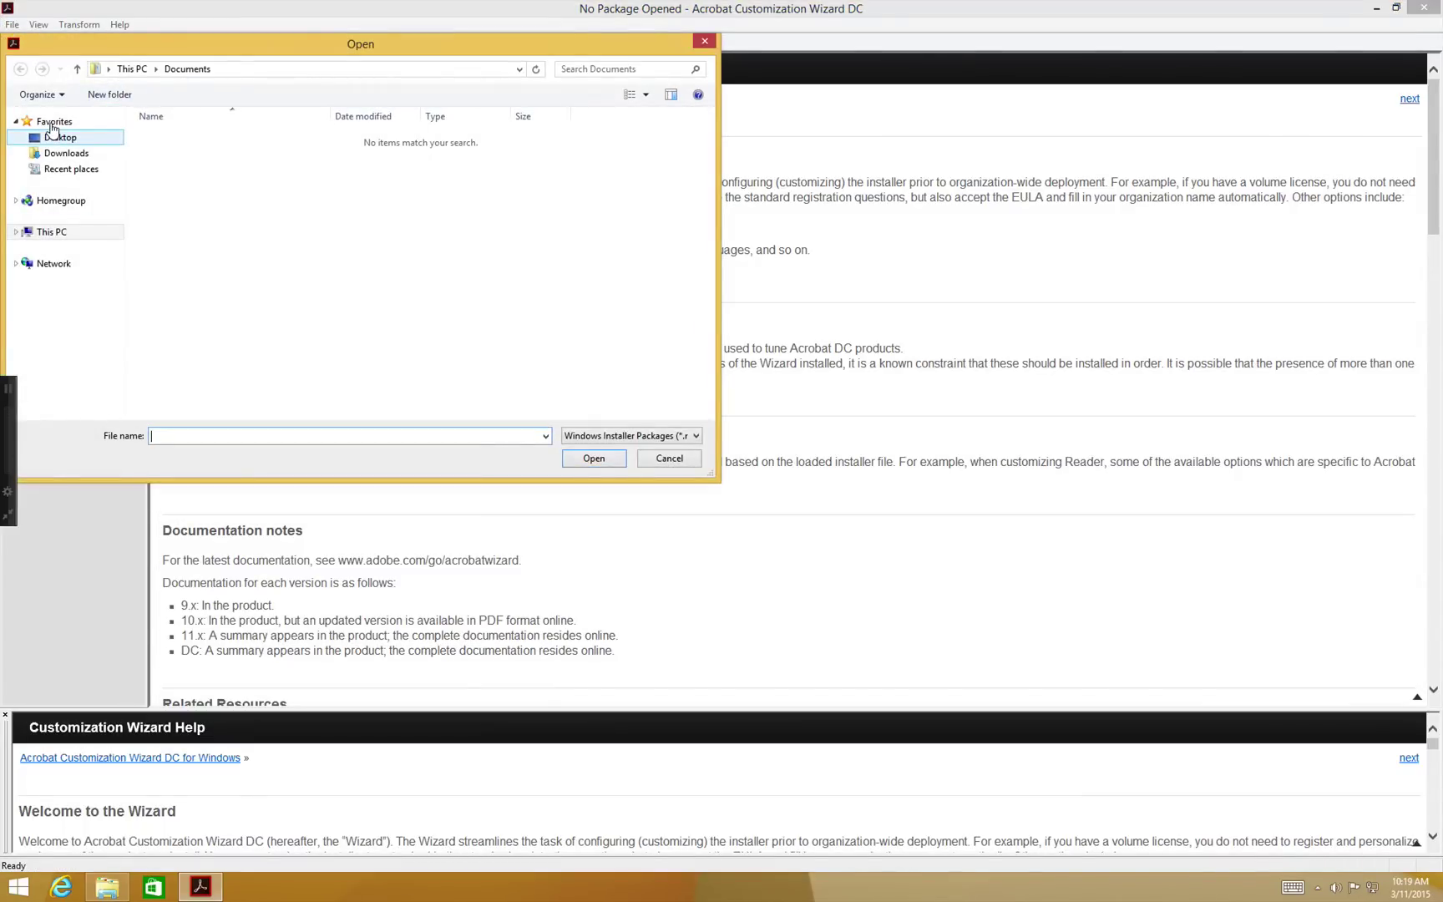
{"action": "left_click", "coordinate": [53, 132]}
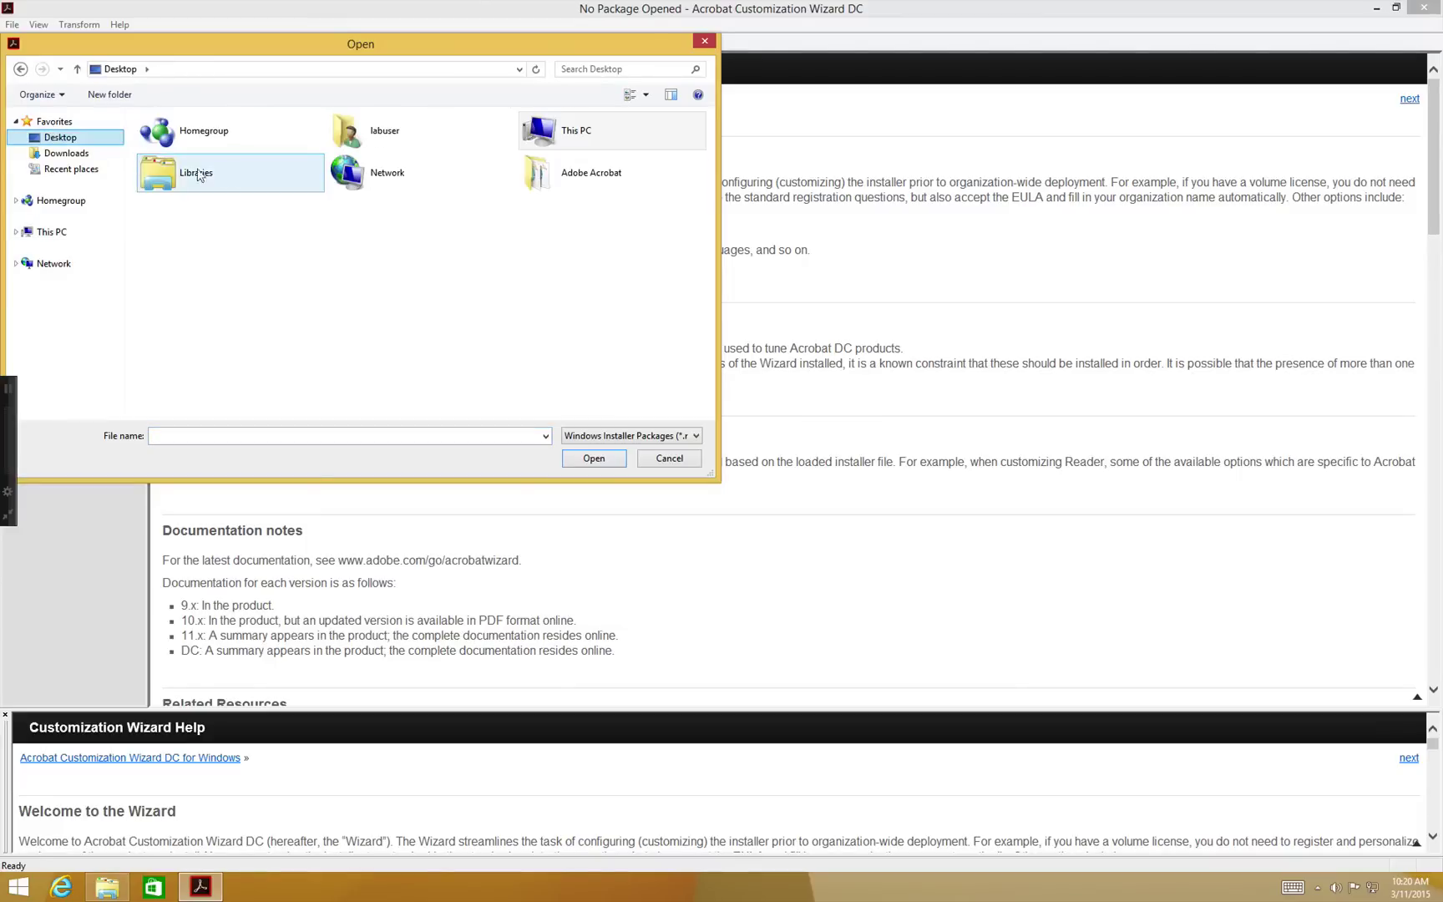
{"action": "double_click", "coordinate": [531, 175]}
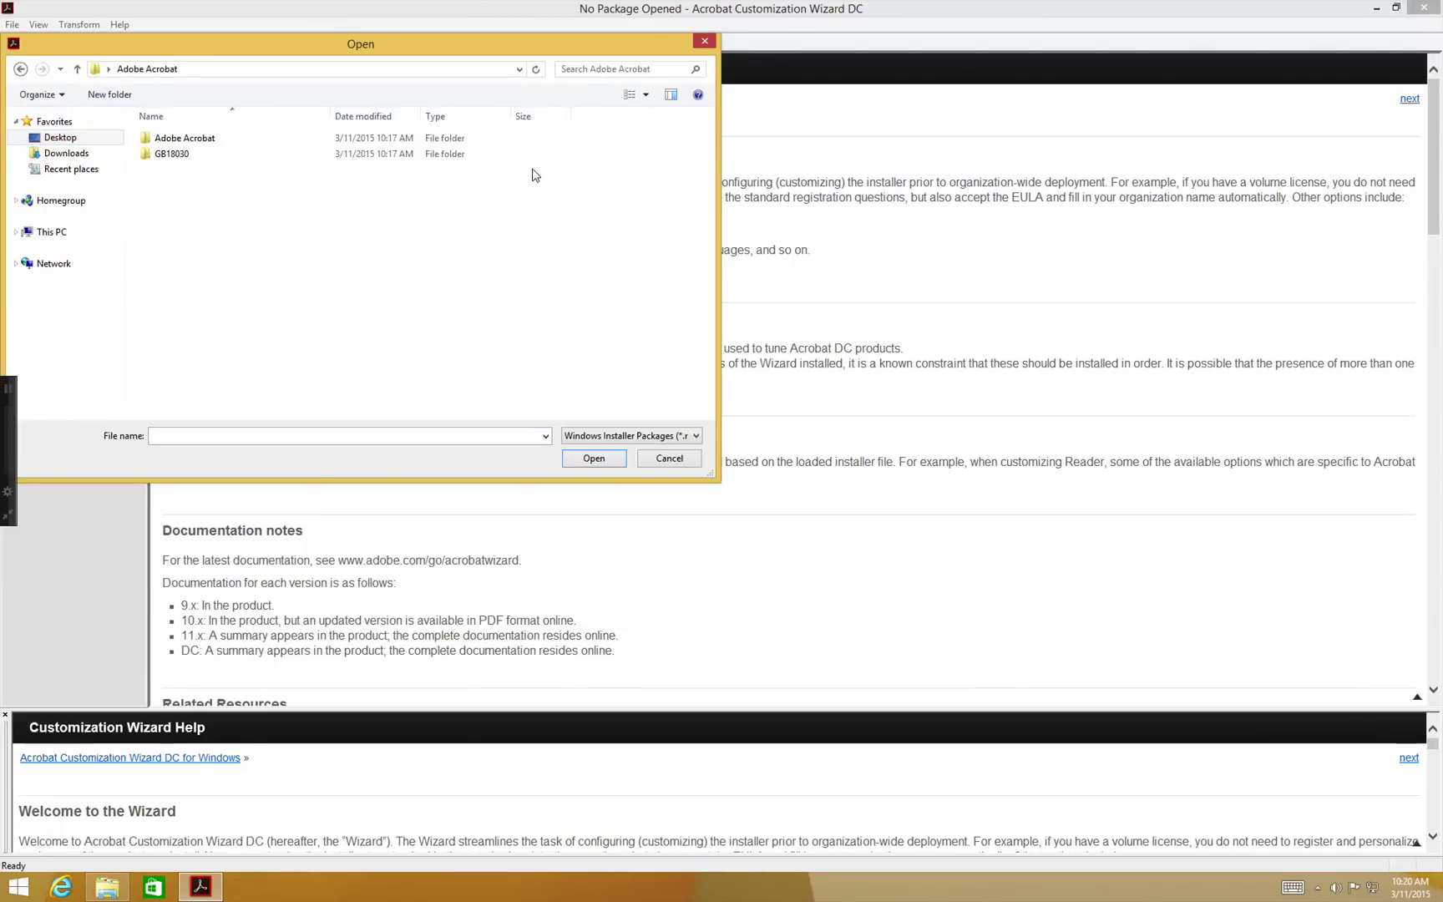
{"action": "left_click", "coordinate": [158, 131]}
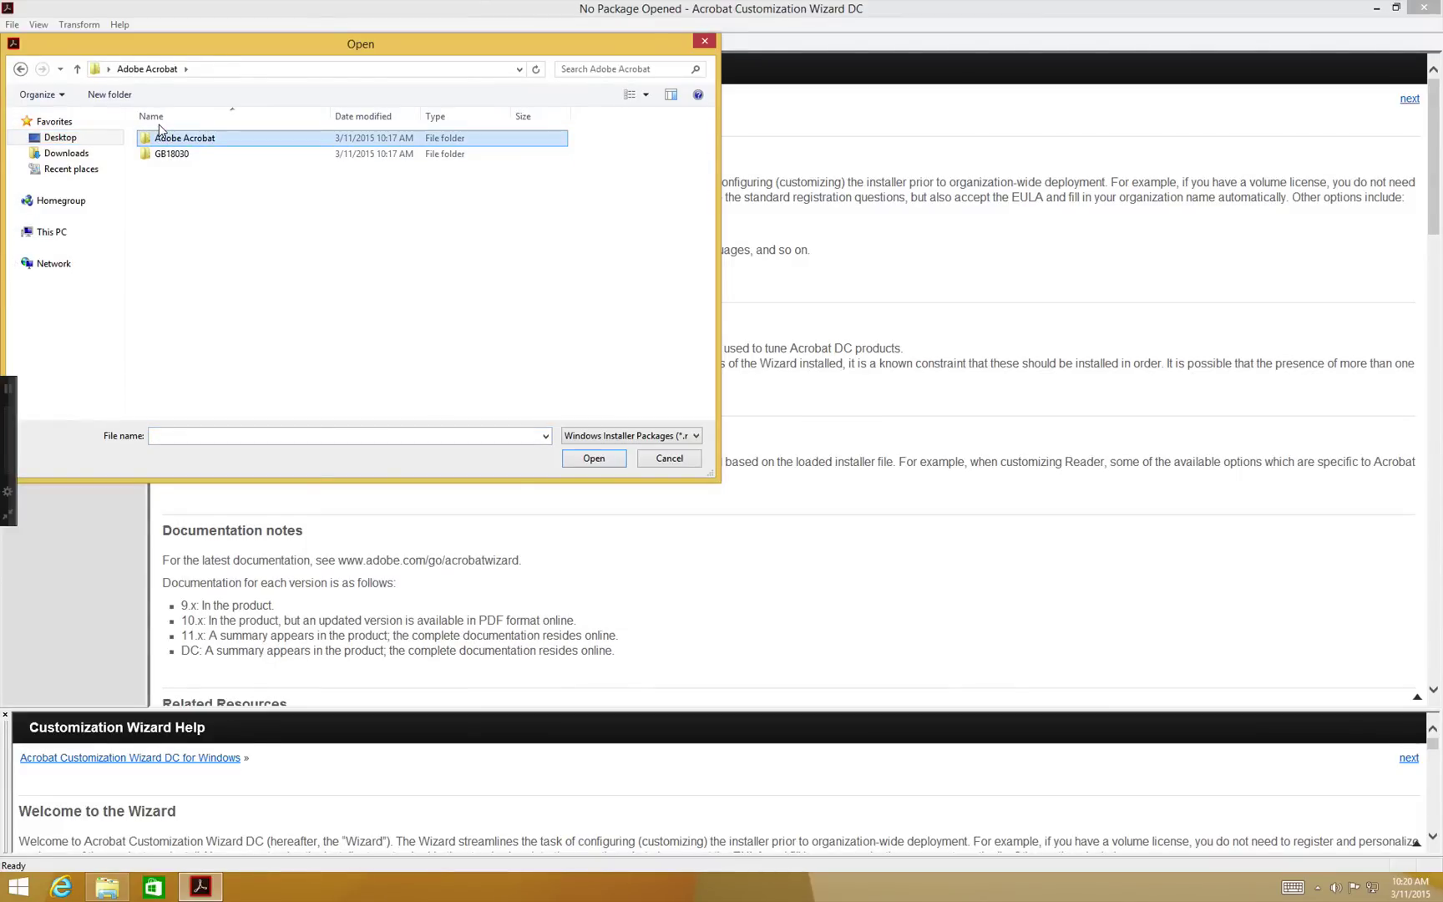
{"action": "double_click", "coordinate": [159, 131]}
{"action": "left_click", "coordinate": [174, 167]}
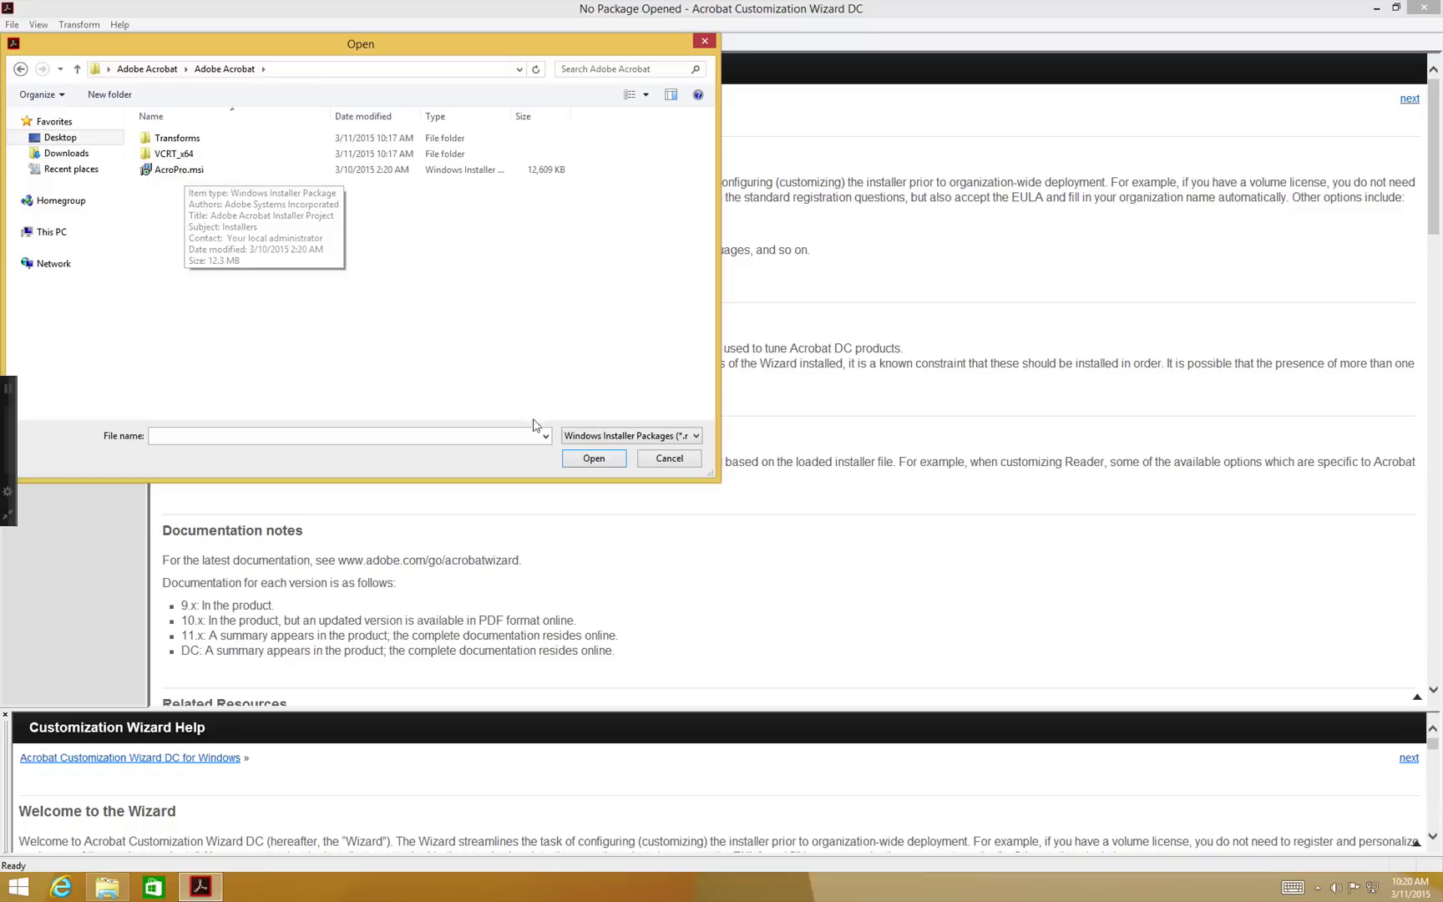
{"action": "left_click", "coordinate": [177, 170]}
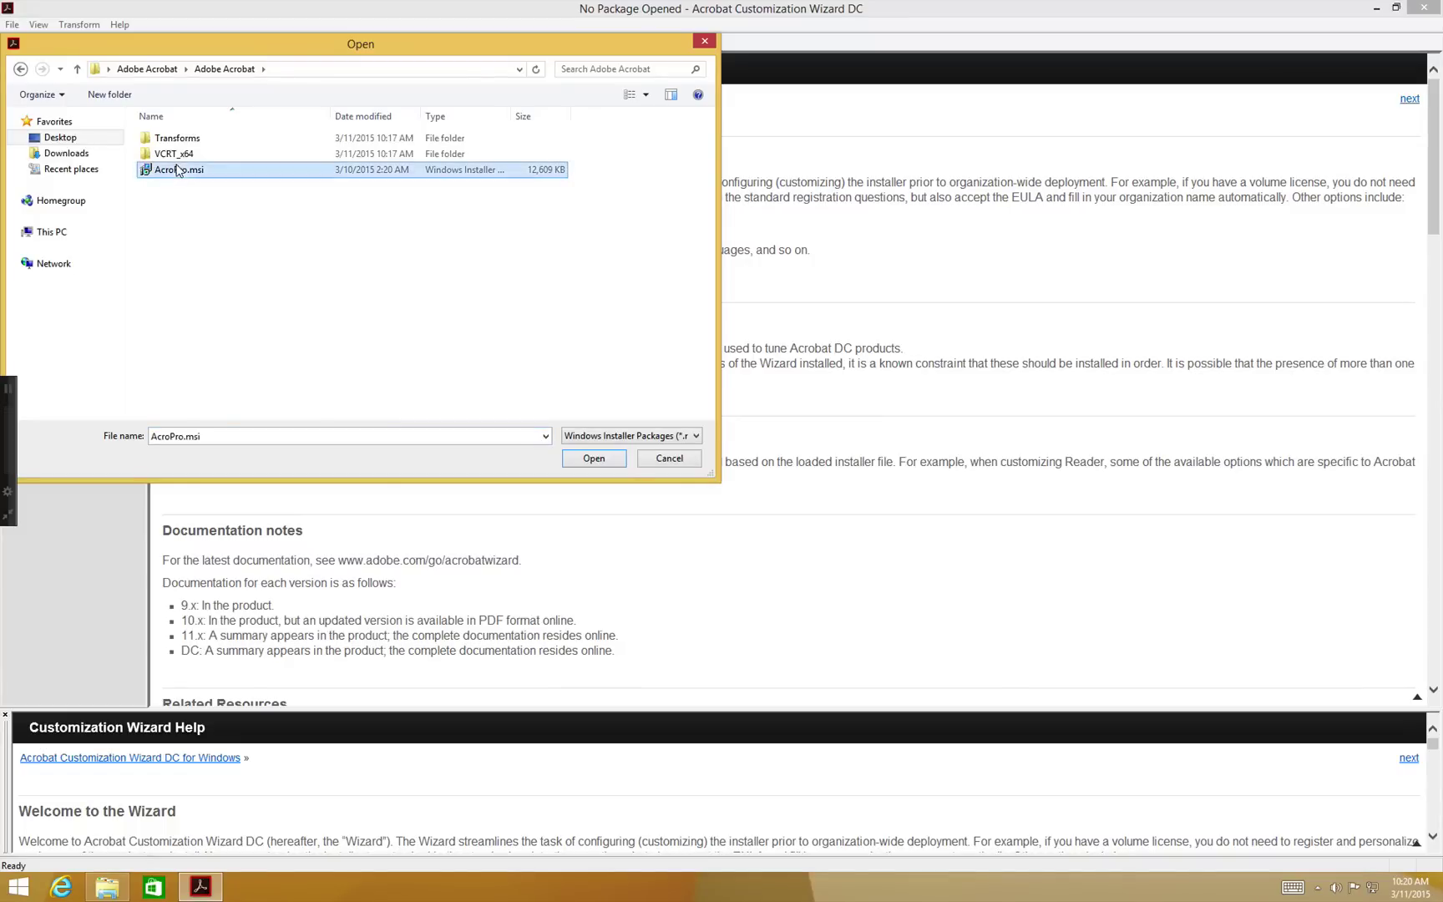
{"action": "left_click", "coordinate": [593, 458]}
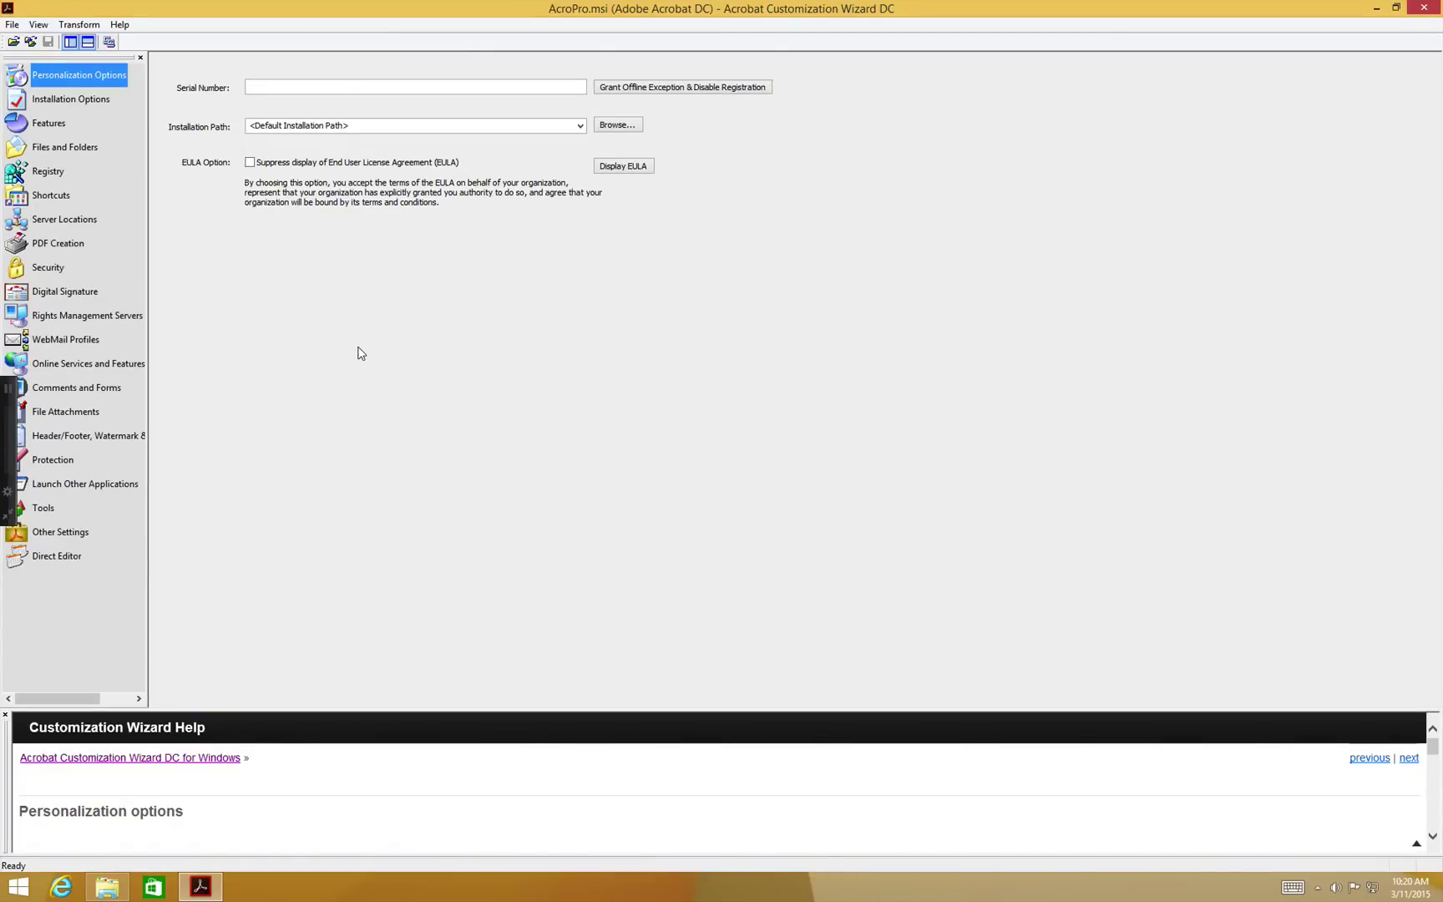
- Tick 'Suppress display of End User License Agreement (EULA)' on Personalization Options
{"action": "left_click", "coordinate": [241, 149]}
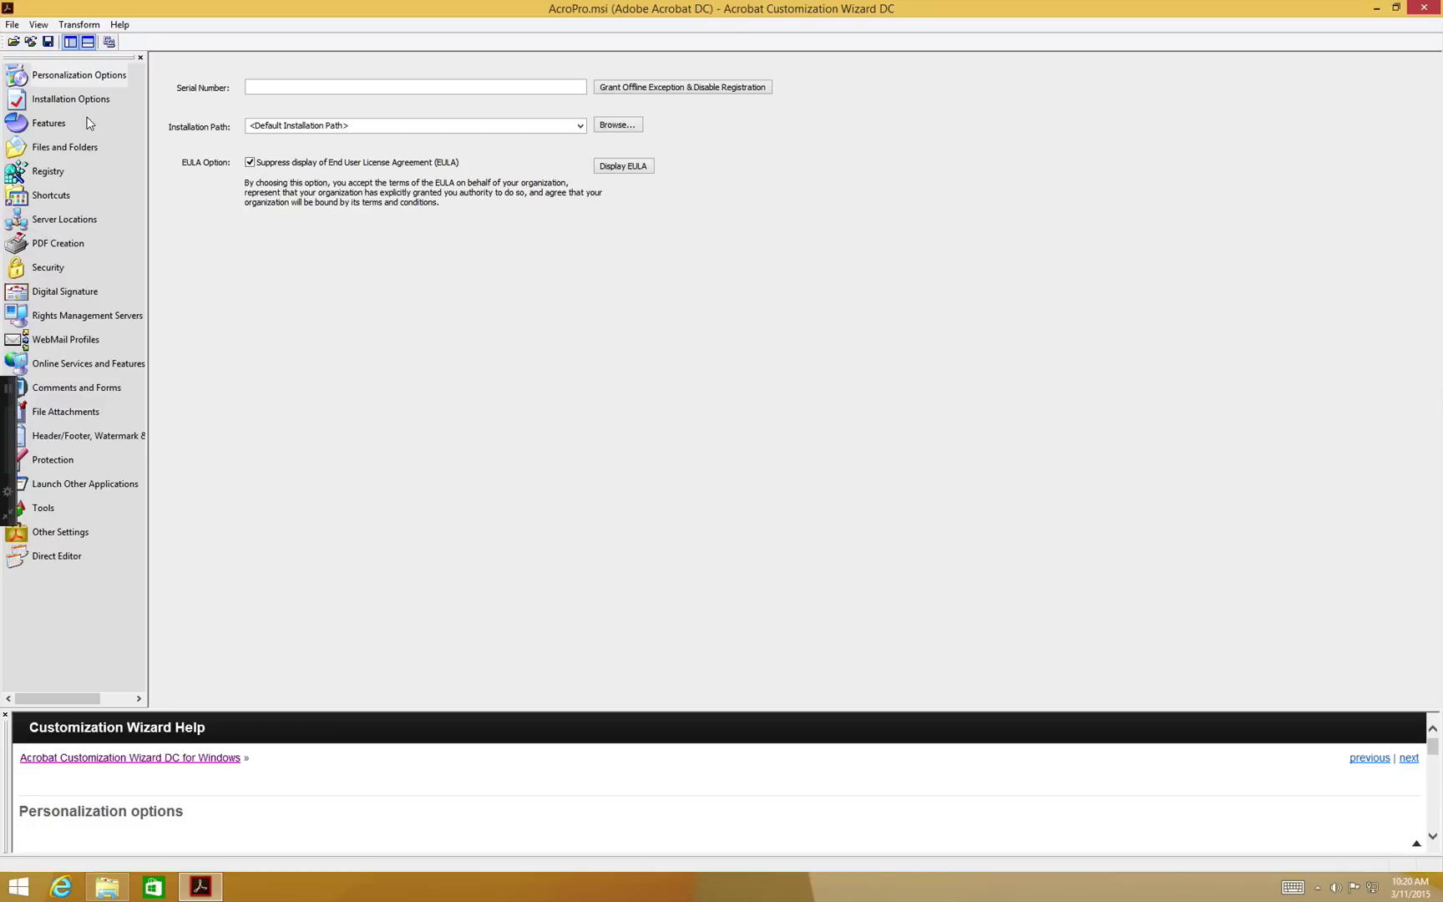
- Save the package as the AcroPro.mst transform, then close the wizard
{"action": "left_click", "coordinate": [7, 20]}
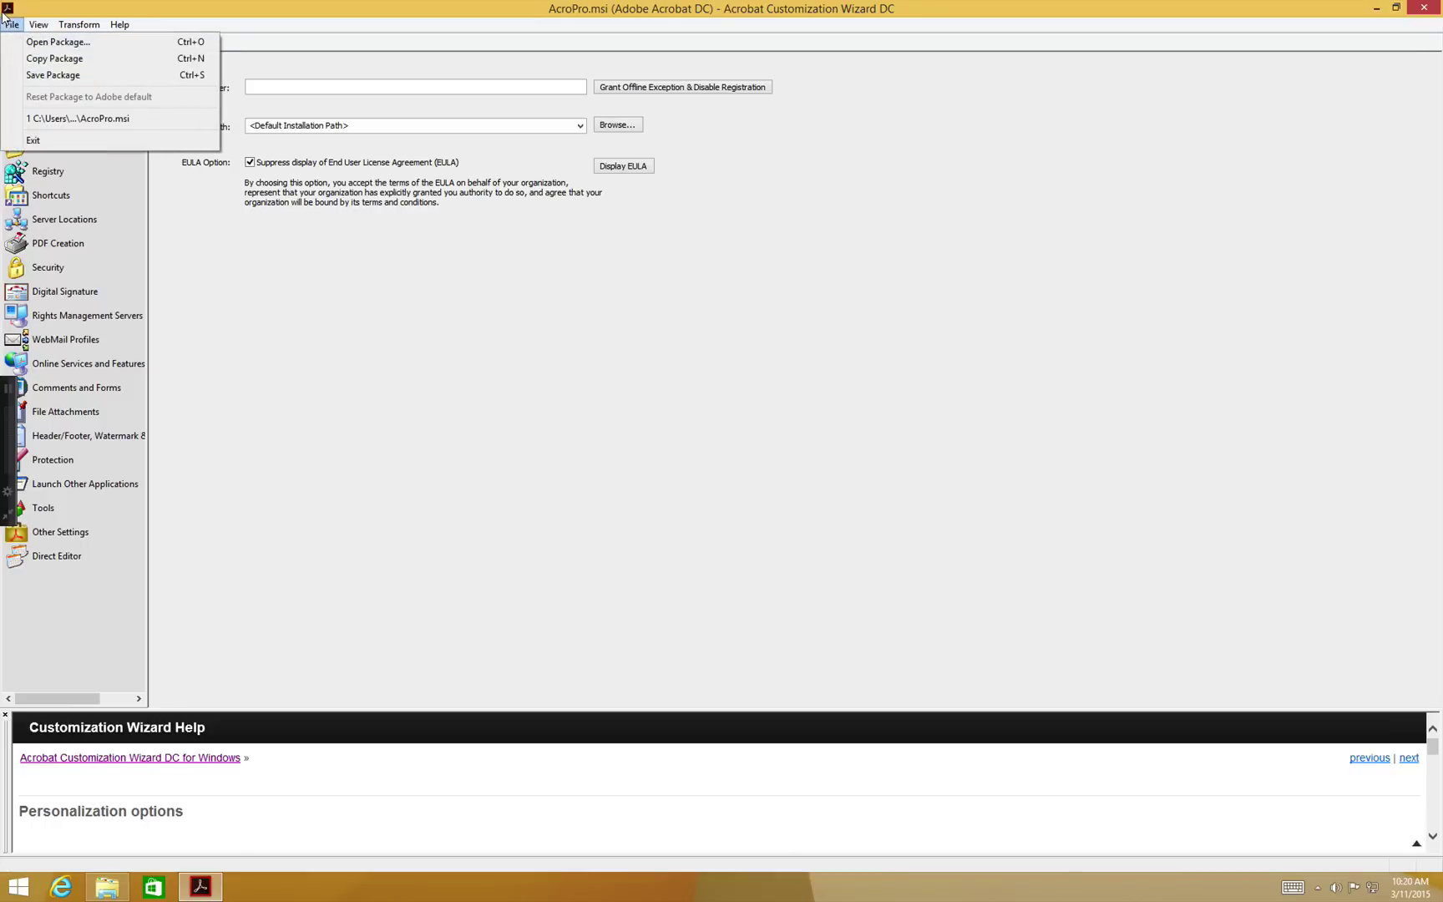
{"action": "left_click", "coordinate": [15, 71]}
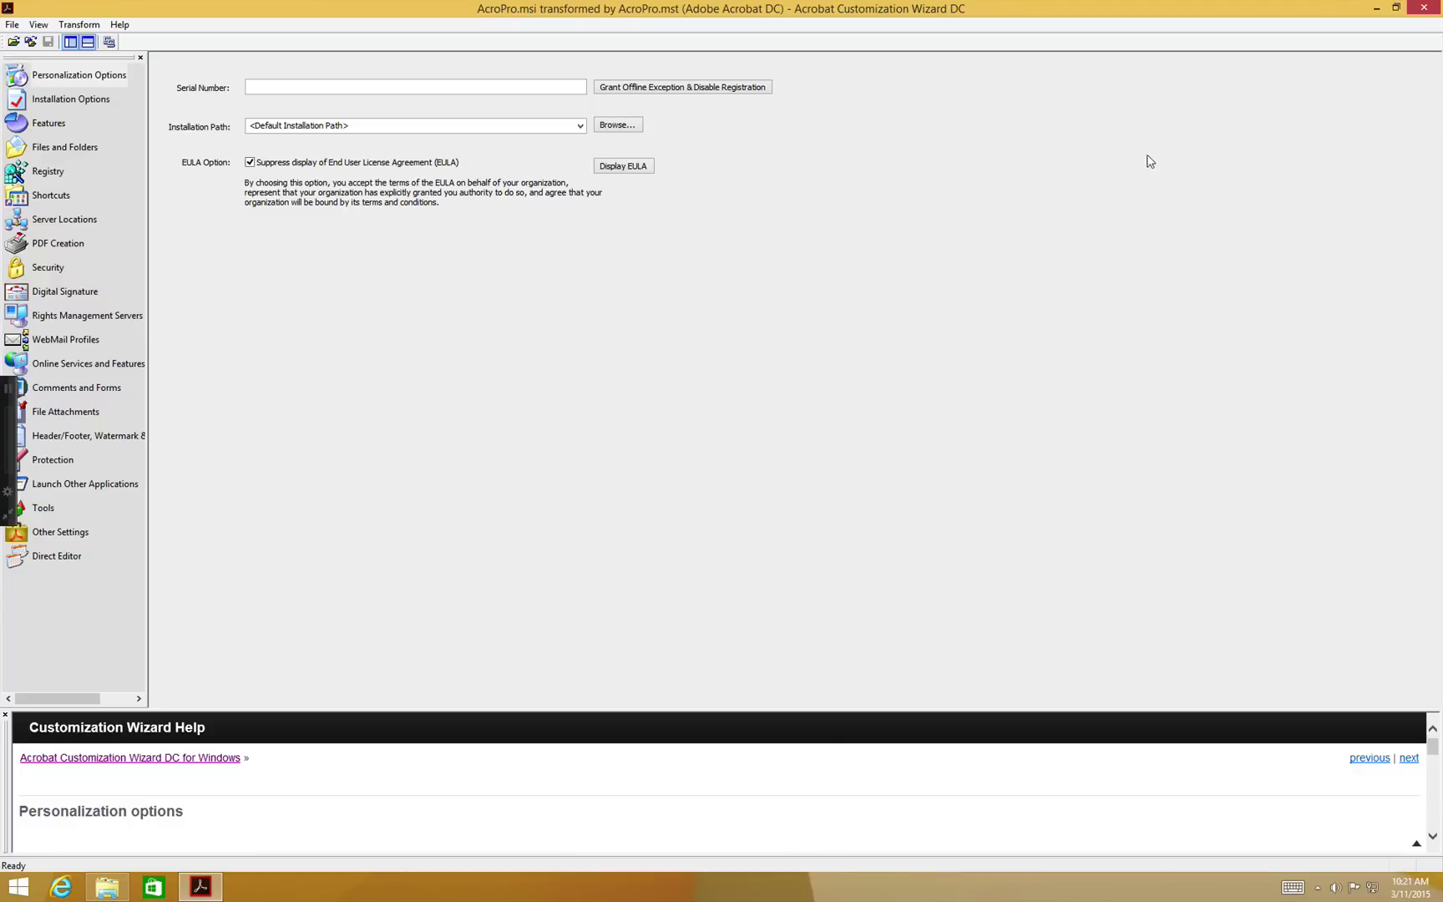
{"action": "left_click", "coordinate": [1419, 5]}
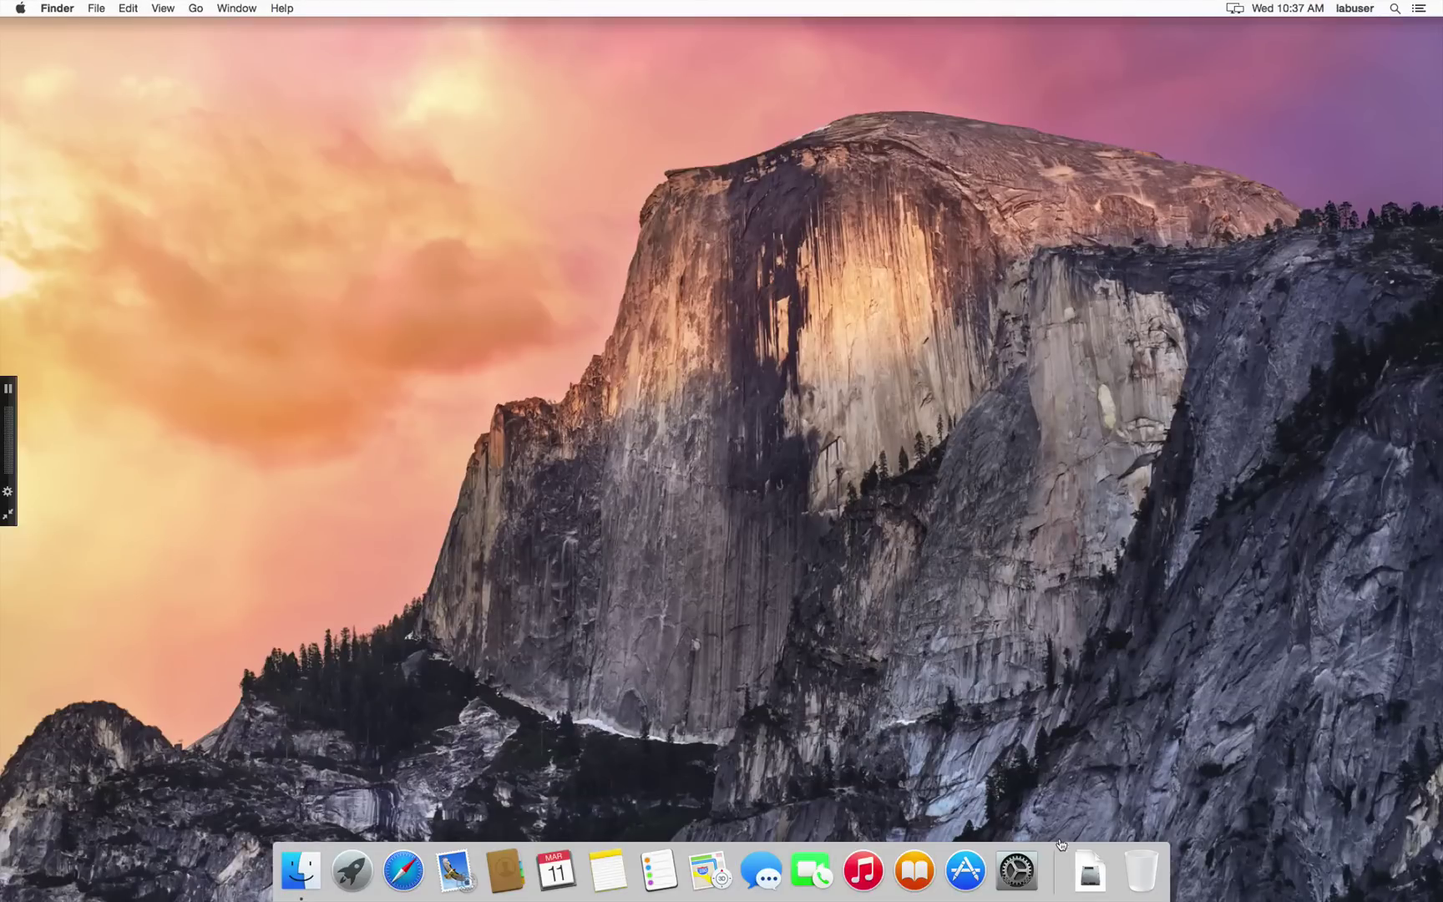
- Mount Acrobat_DC_Web_WWMUI.dmg from Downloads and drag Acrobat DC Installer.pkg onto the desktop
{"action": "left_click", "coordinate": [1096, 865]}
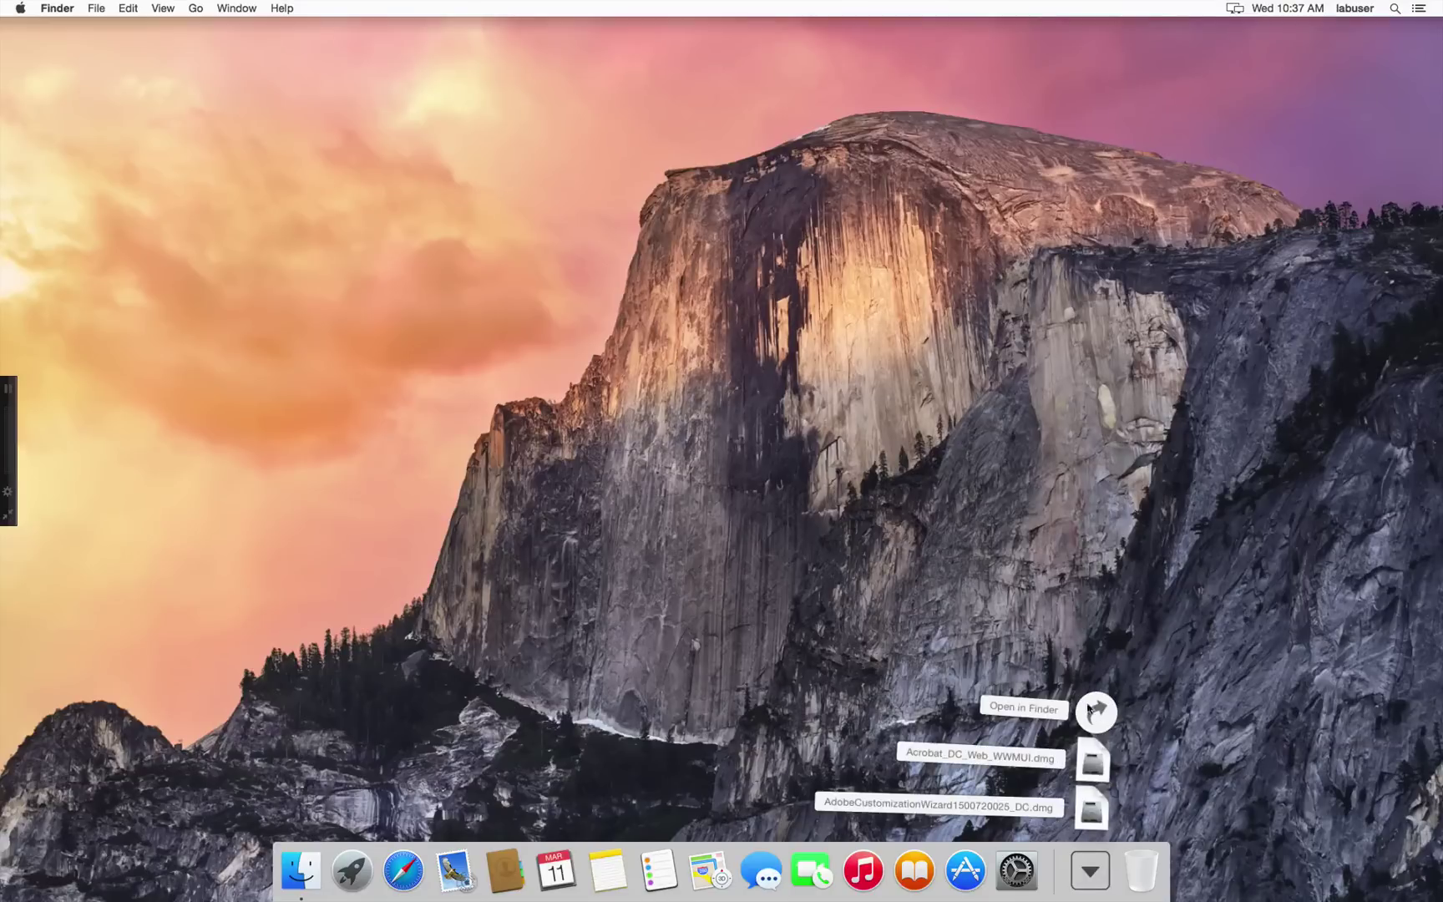
{"action": "left_click", "coordinate": [1095, 712]}
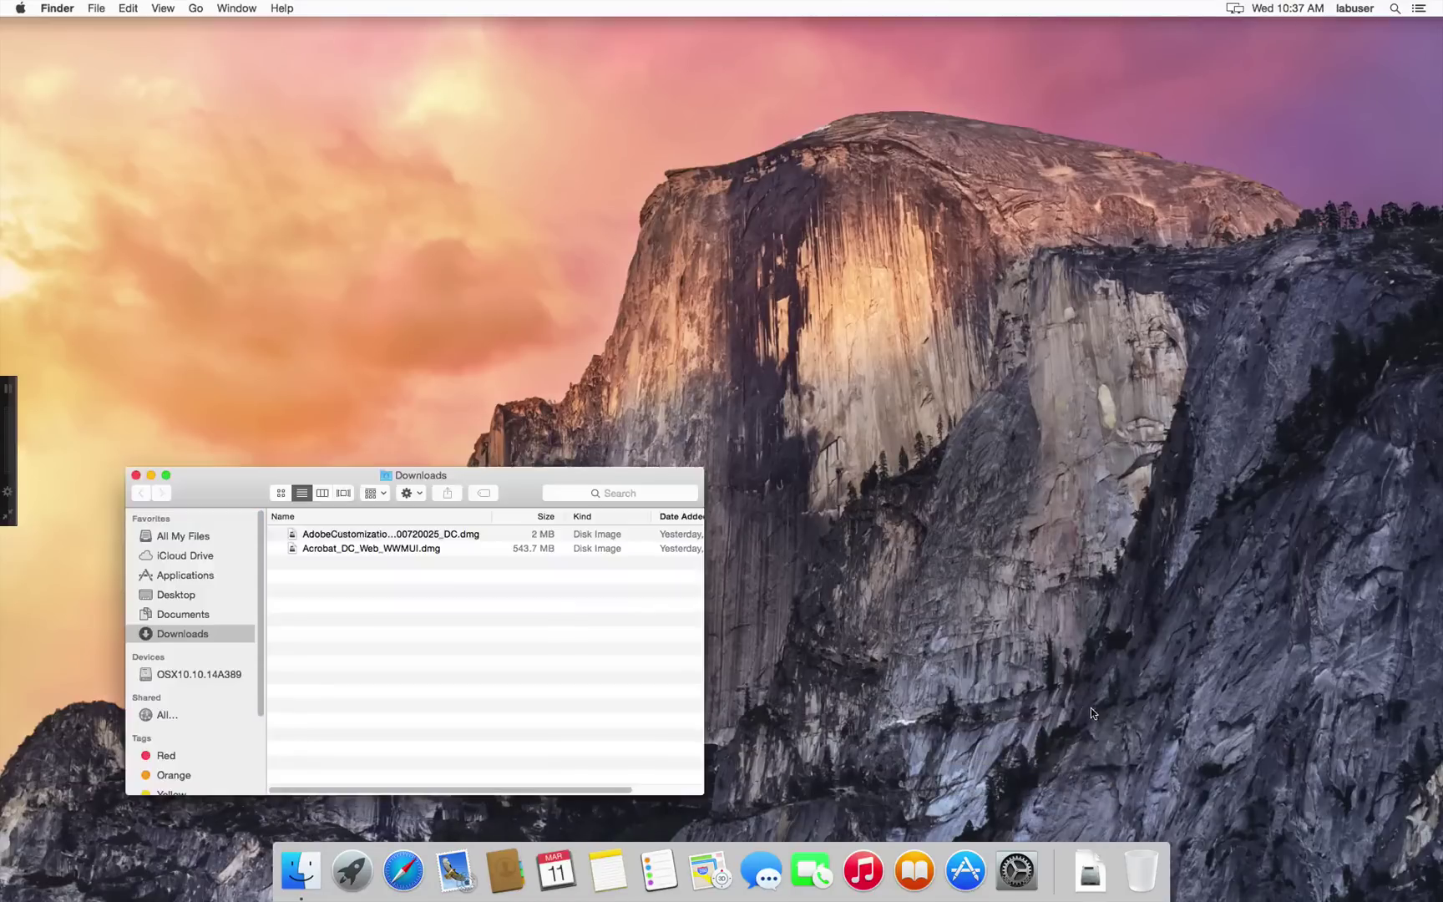
{"action": "double_click", "coordinate": [410, 548]}
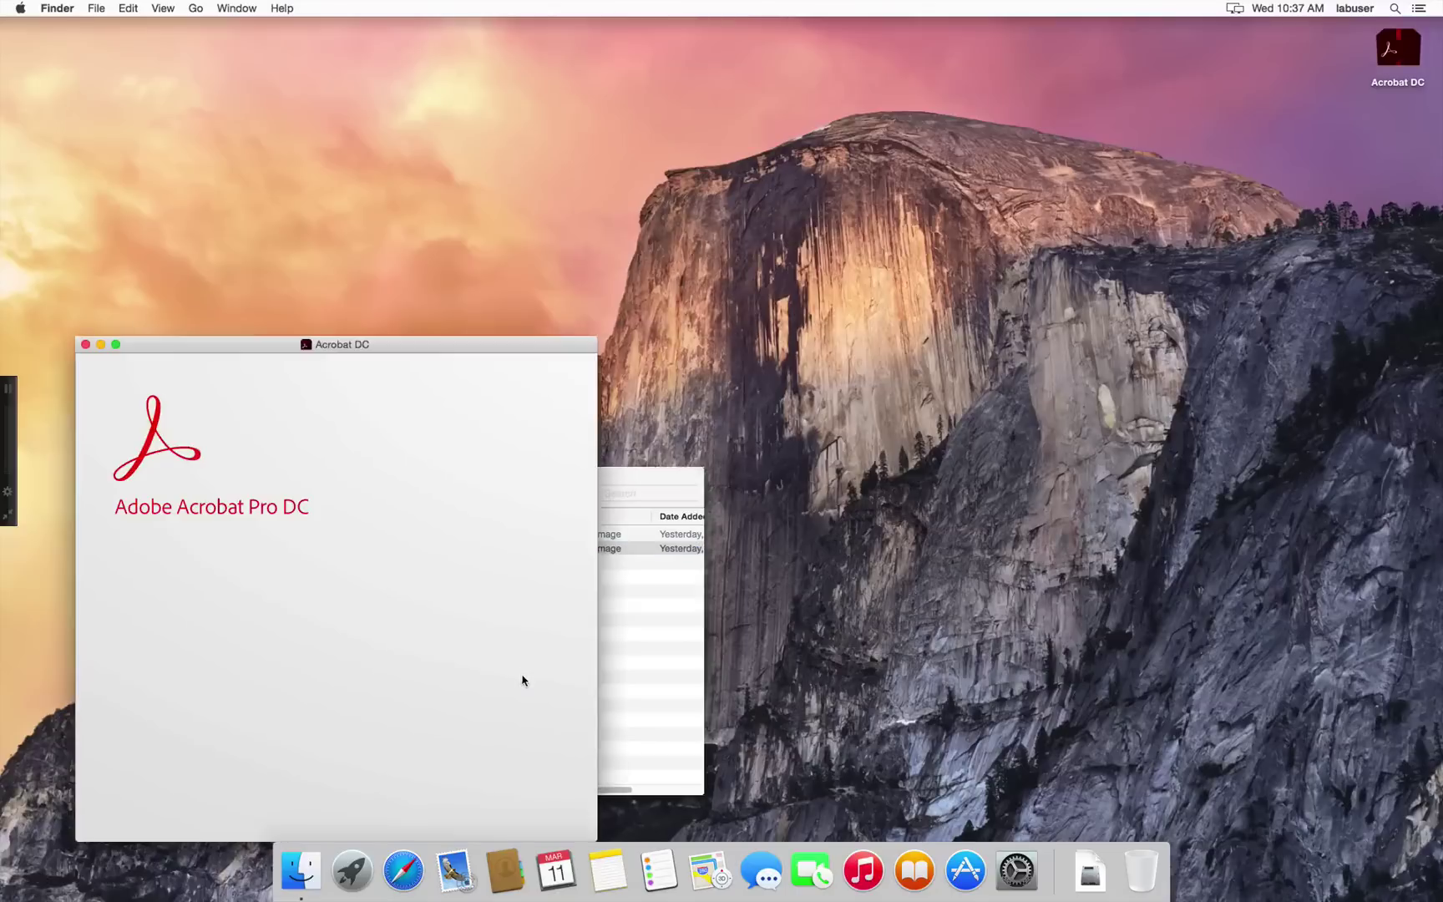
{"action": "double_click", "coordinate": [218, 583]}
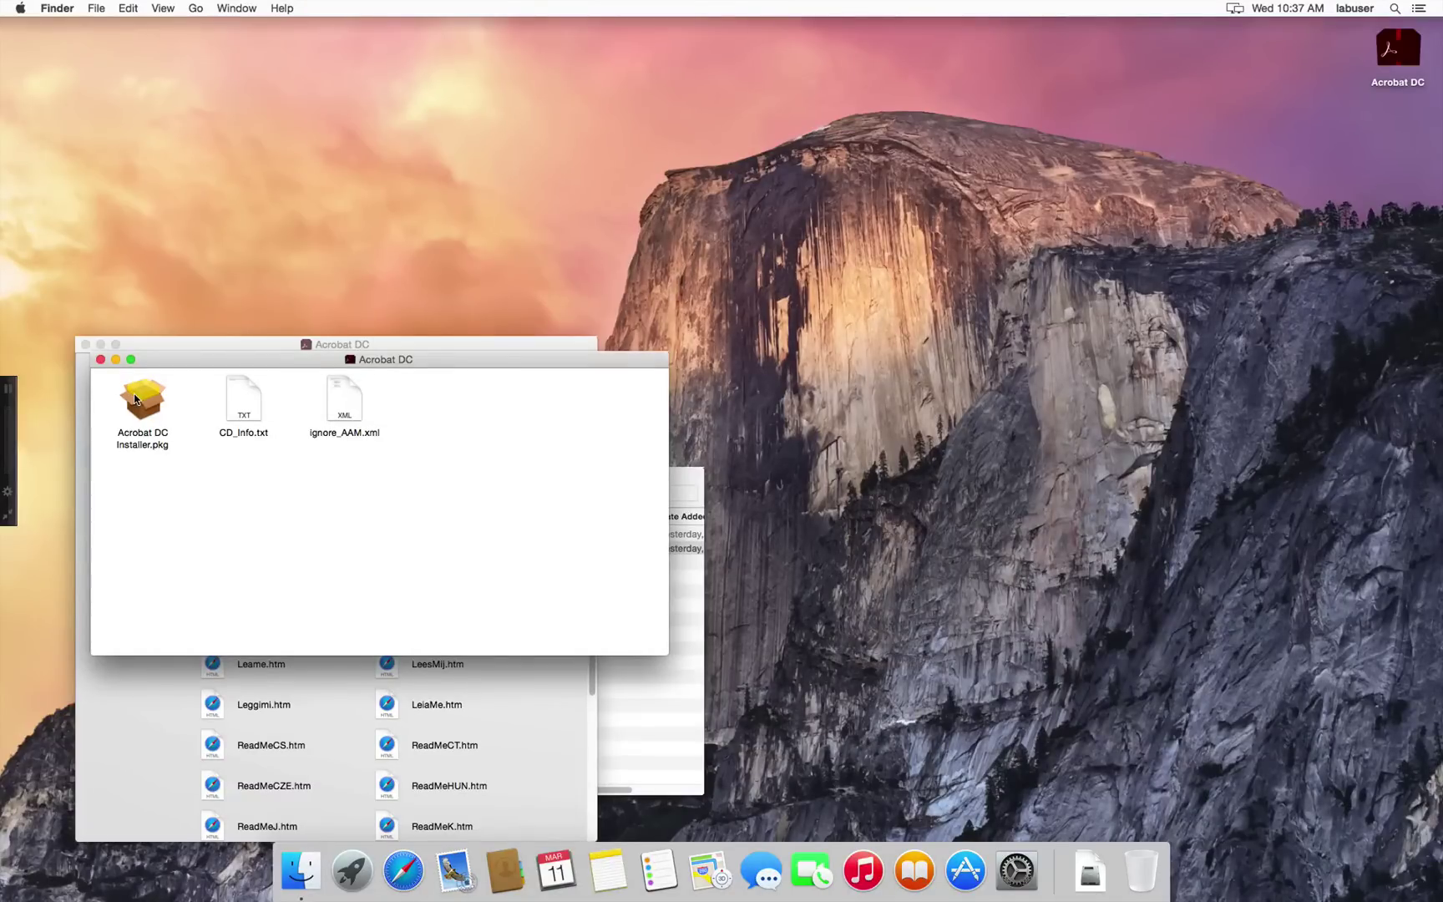
{"action": "left_click_drag", "start_coordinate": [135, 398], "coordinate": [322, 215]}
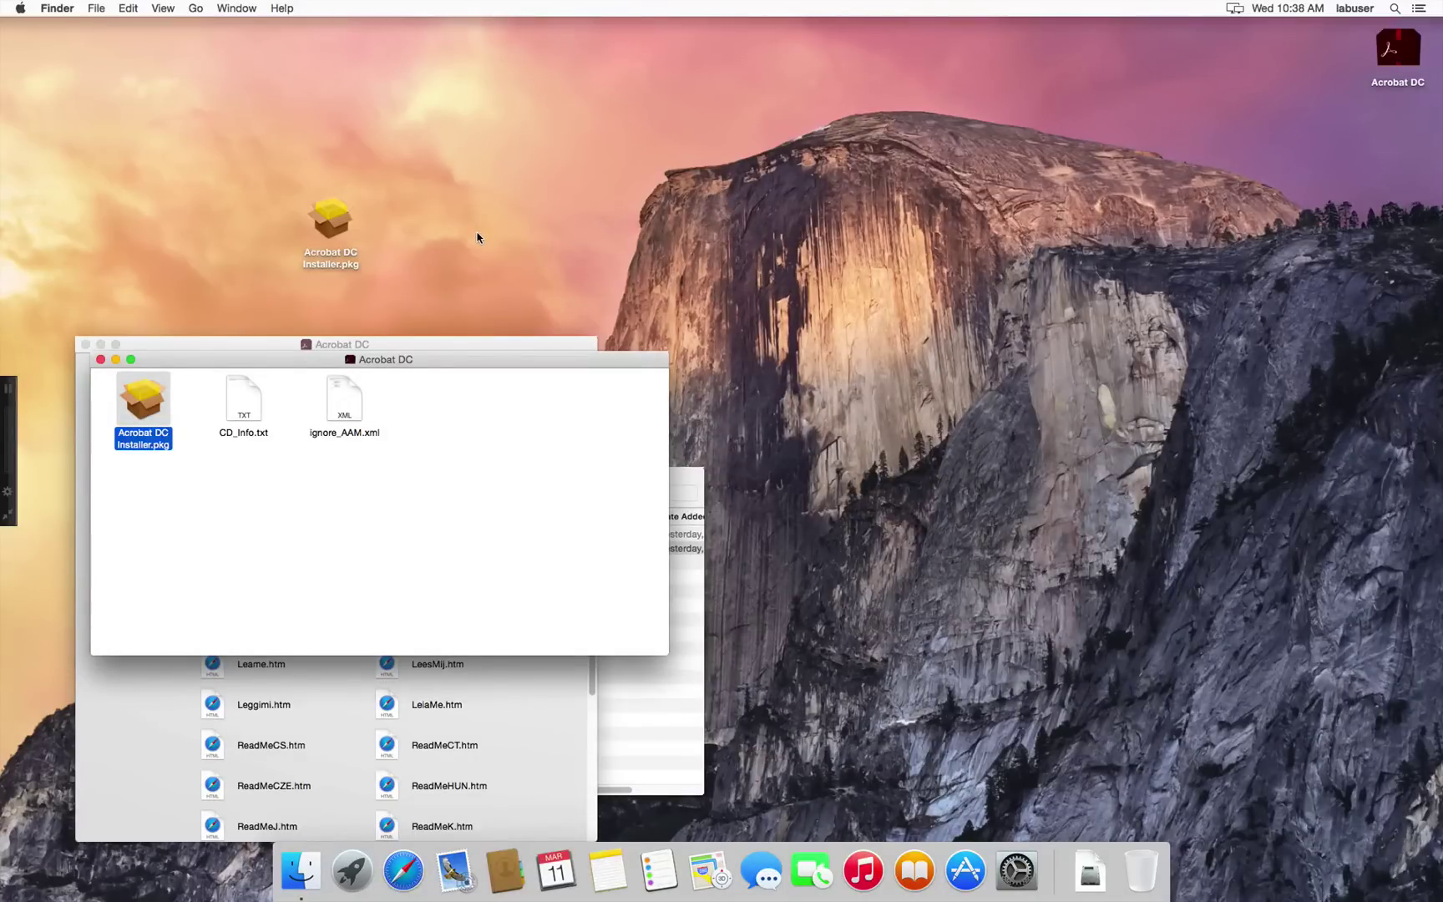
- Close both Acrobat DC disk windows, eject the disk, and mount the AdobeCustomizationWizard dmg
{"action": "left_click", "coordinate": [101, 361]}
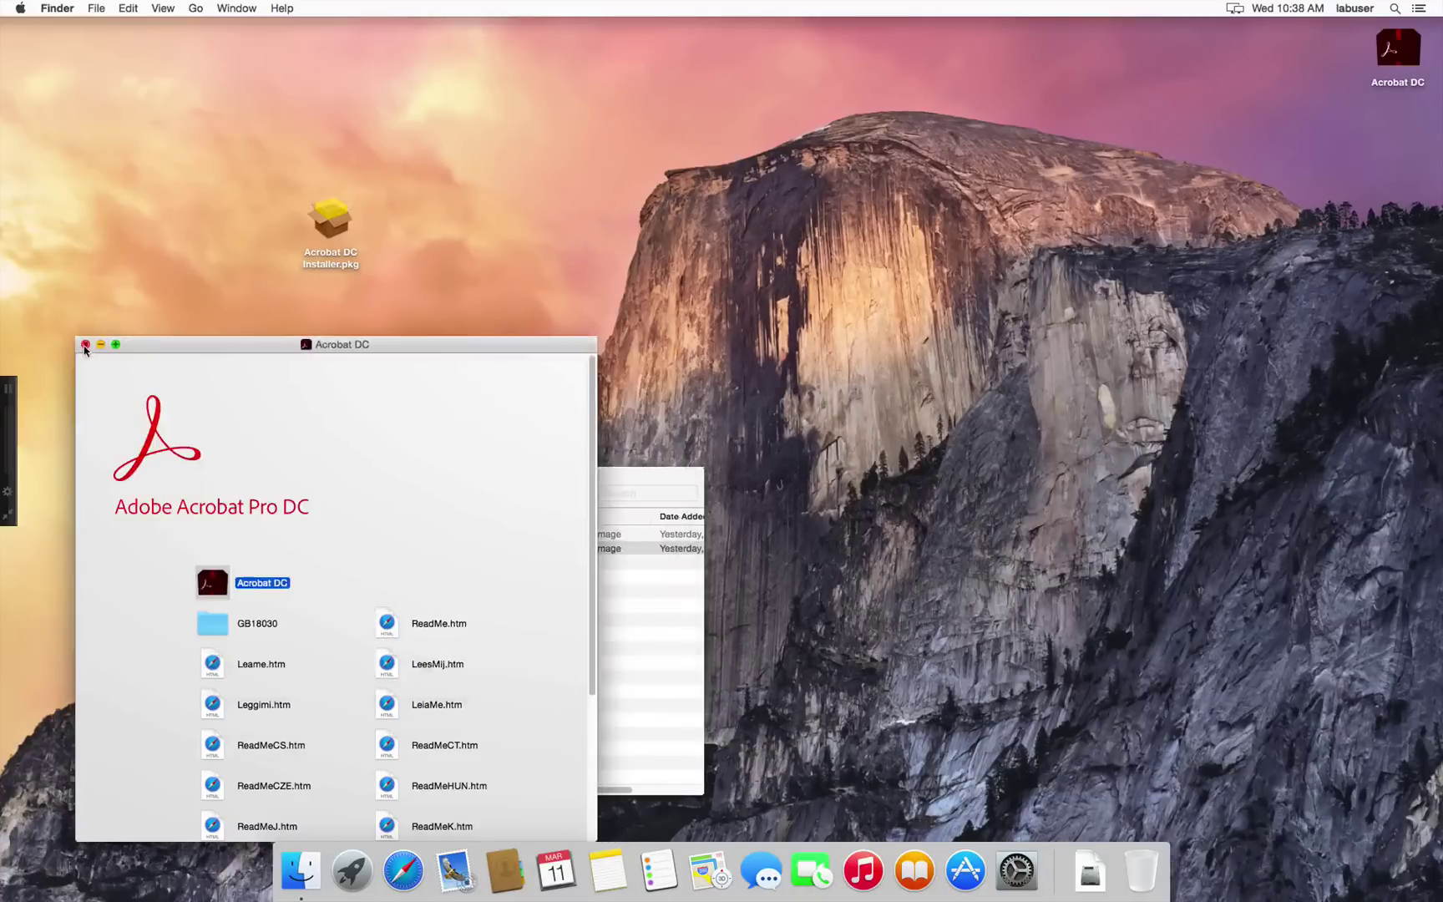
{"action": "left_click", "coordinate": [85, 344]}
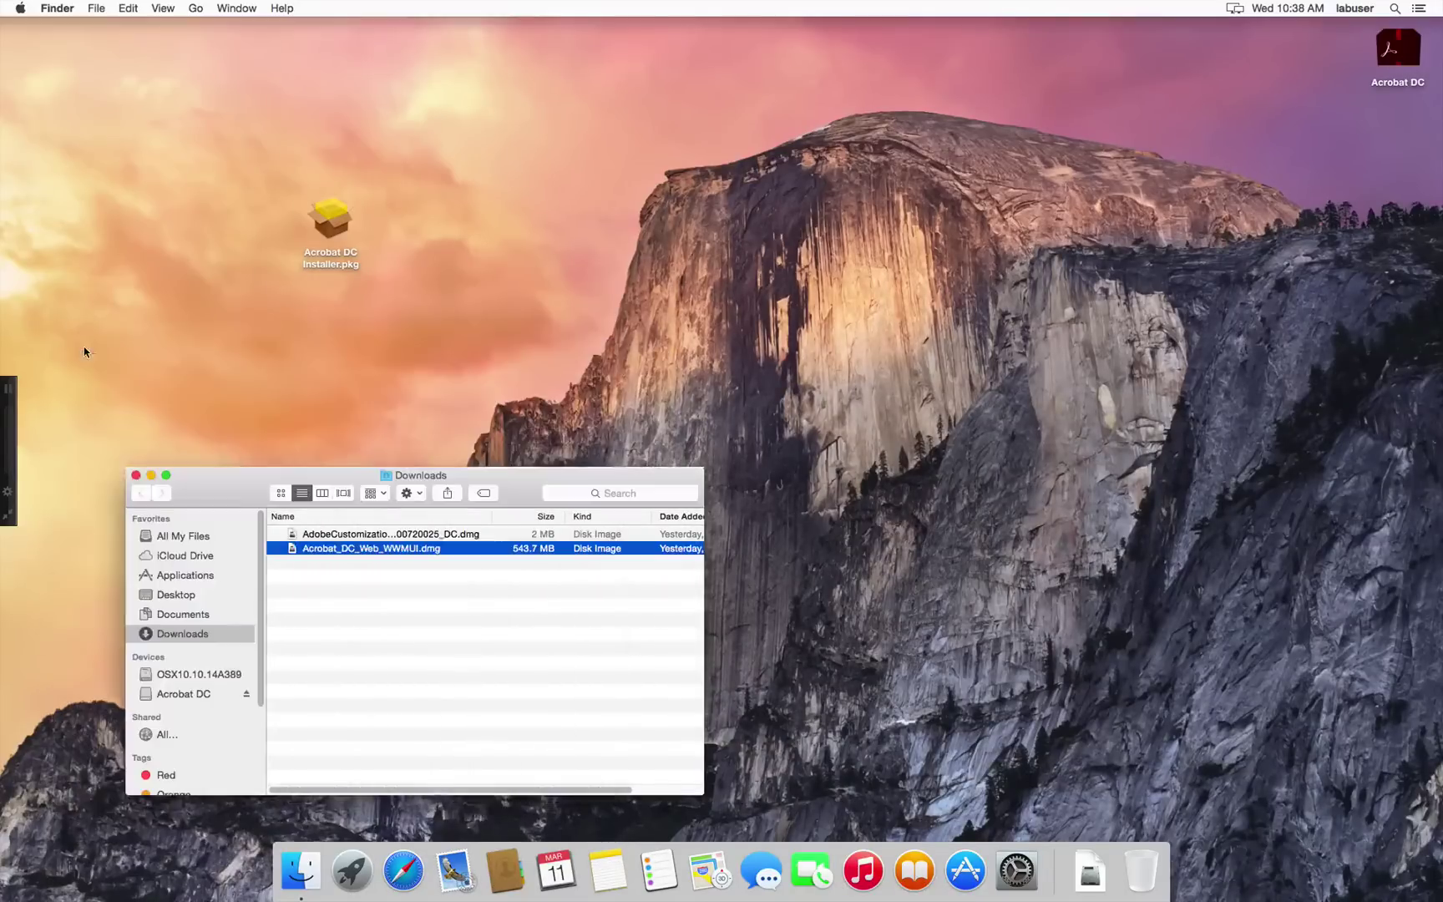
{"action": "left_click", "coordinate": [246, 694]}
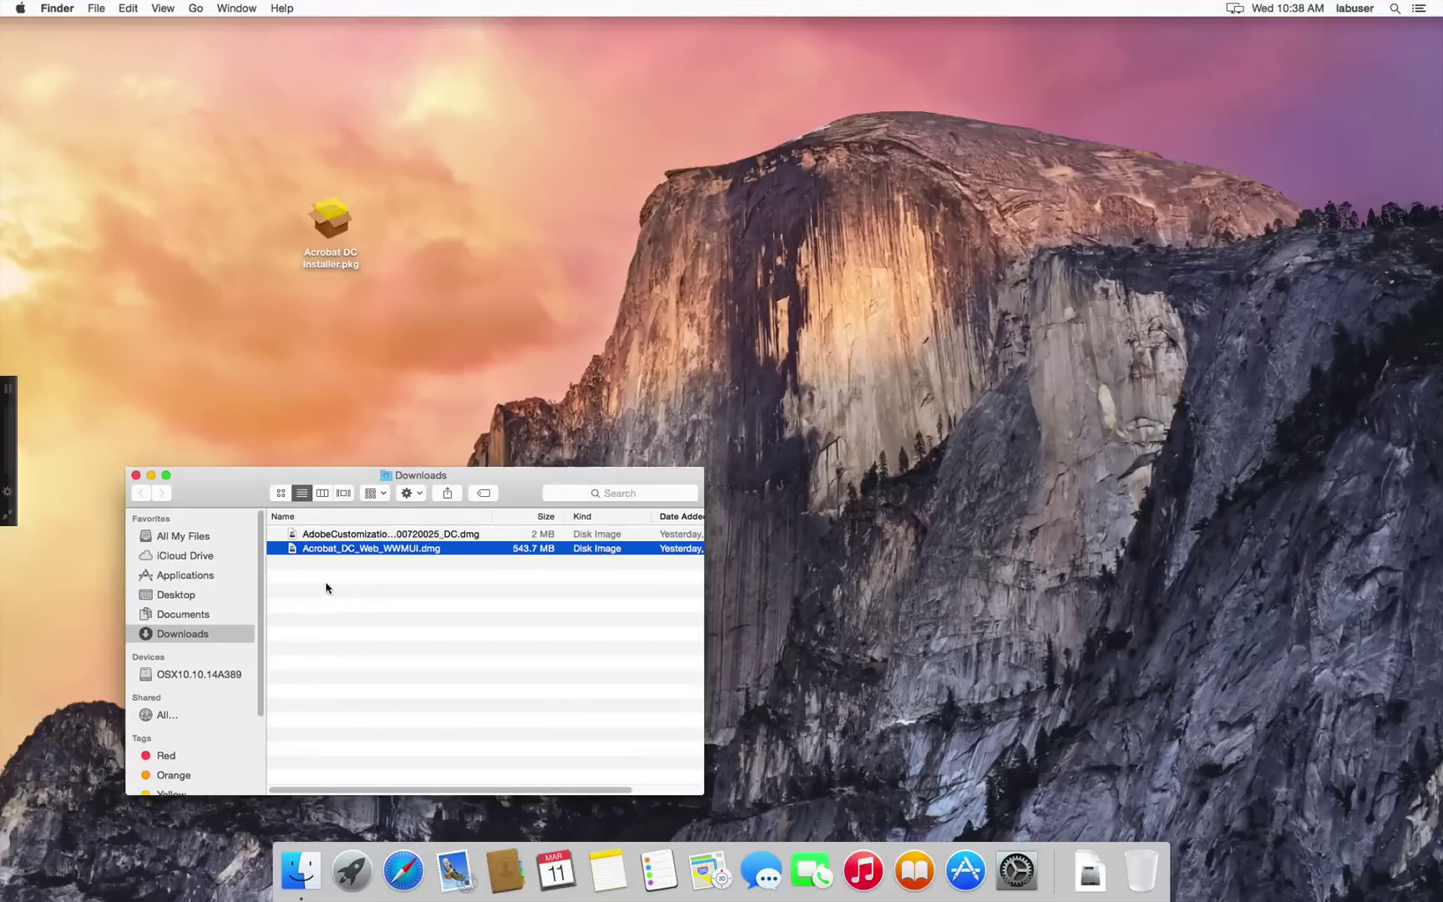
{"action": "left_click", "coordinate": [340, 536]}
{"action": "double_click", "coordinate": [340, 535]}
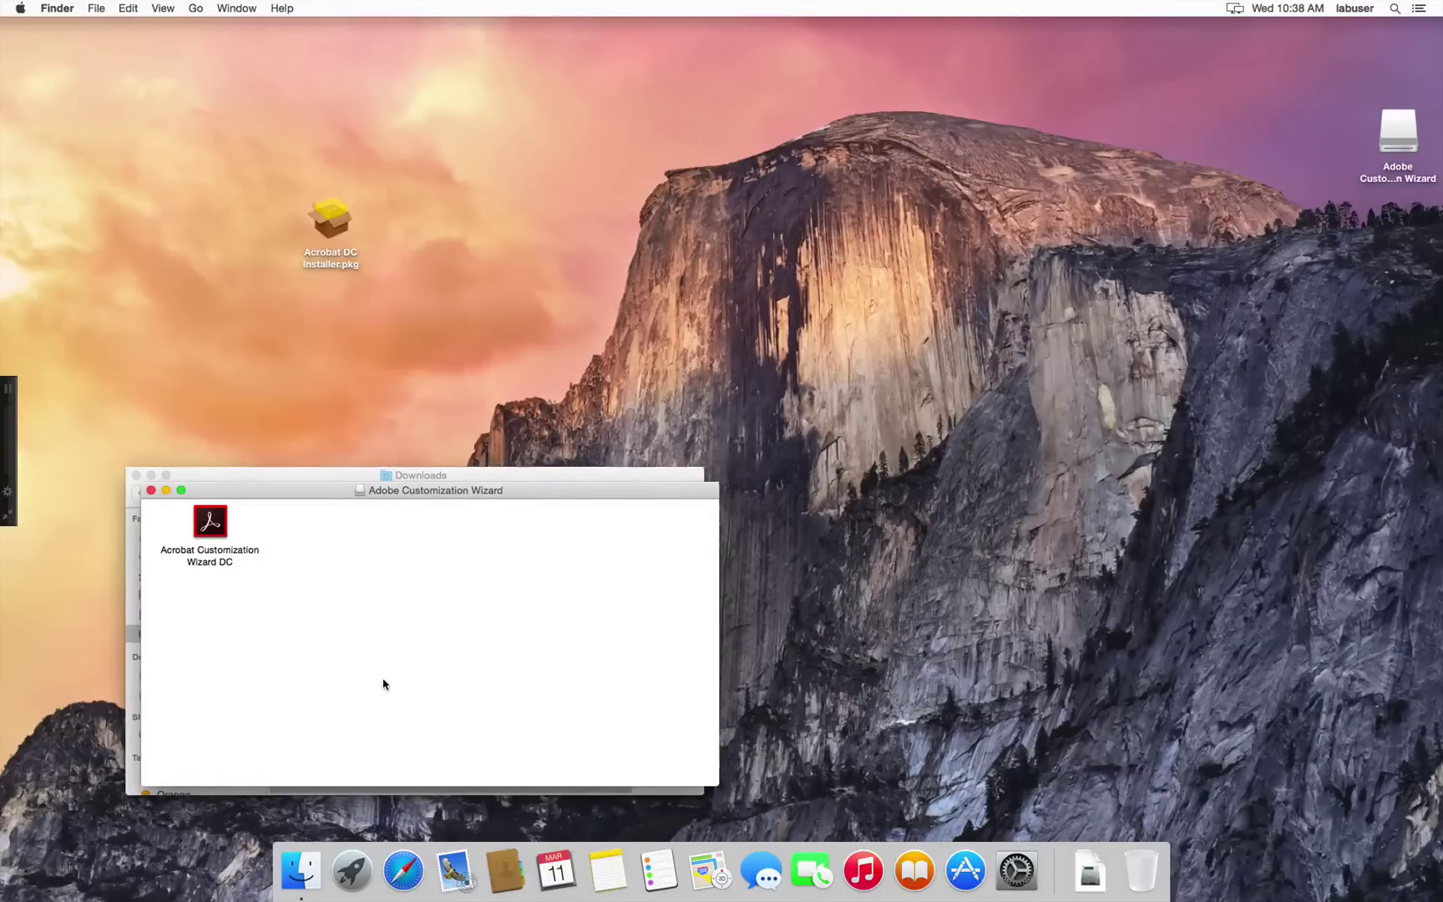
- Copy Acrobat Customization Wizard DC into Applications, eject its disk image, and close Downloads
{"action": "key", "text": "super+n"}
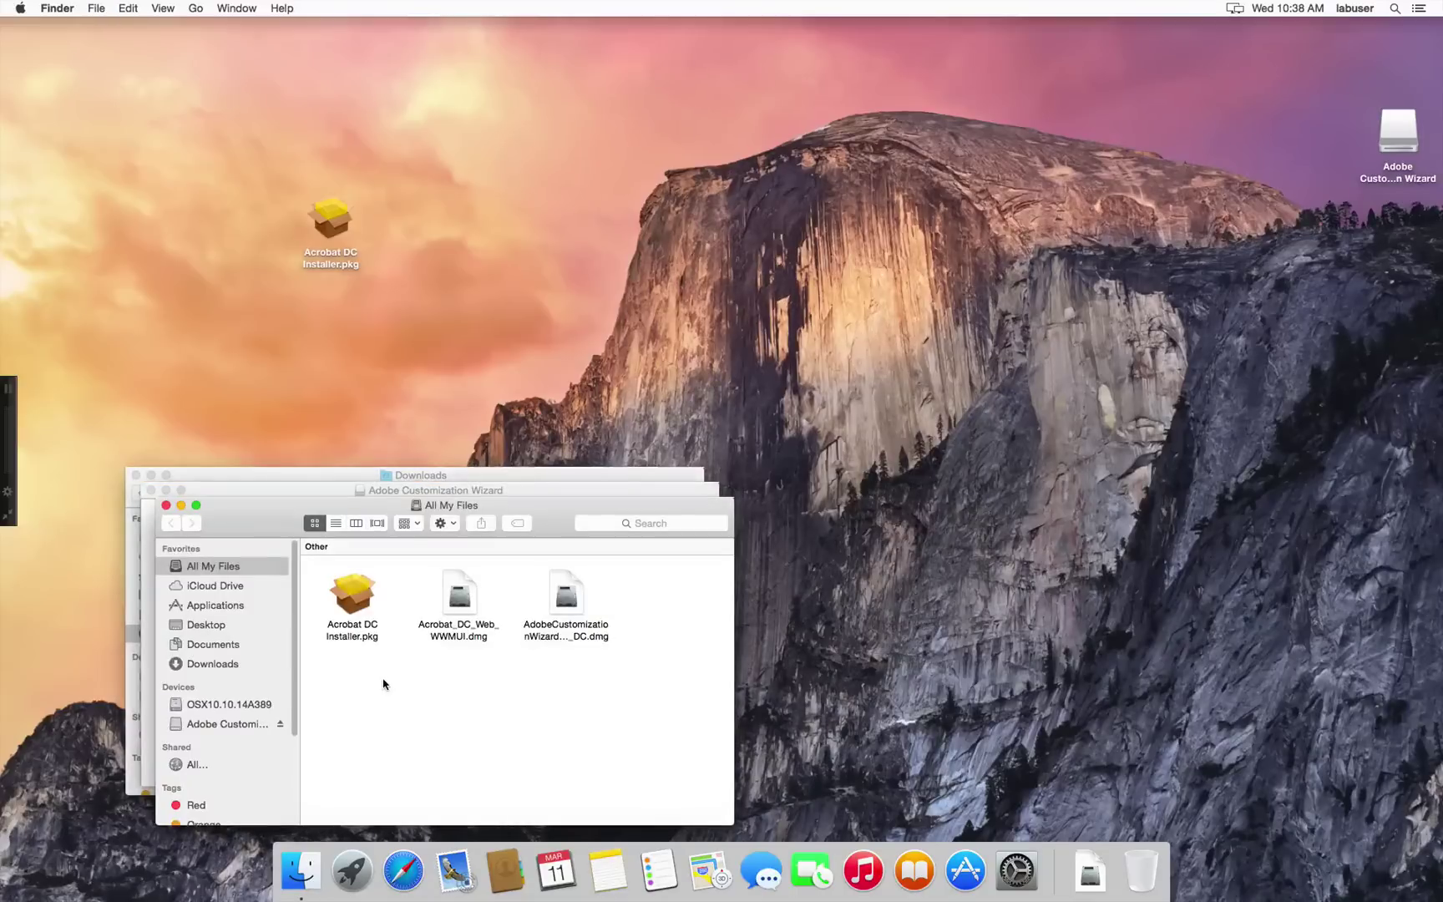
{"action": "left_click", "coordinate": [216, 605]}
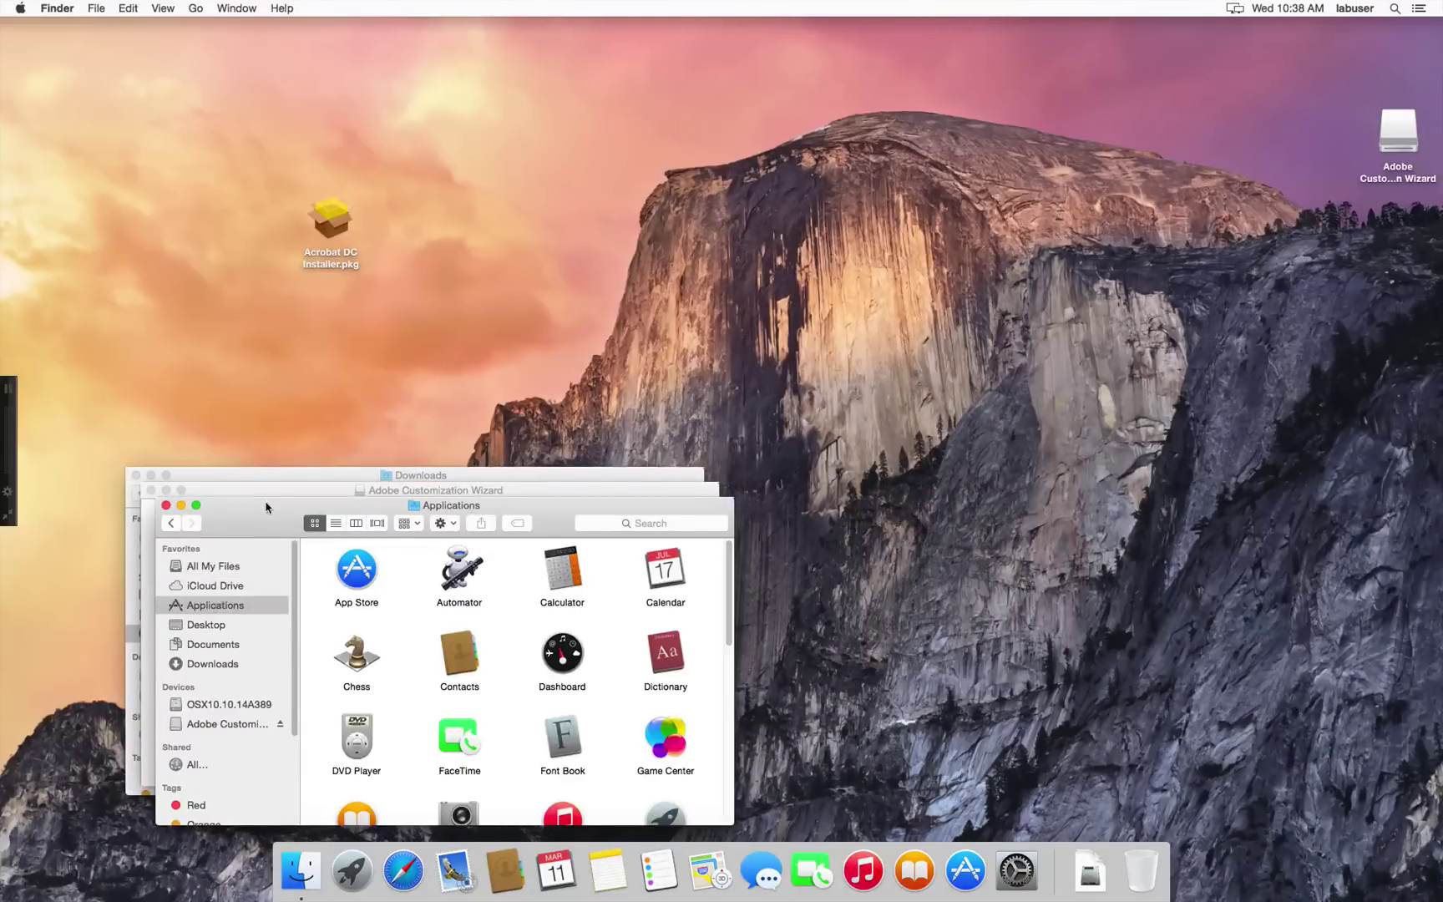
{"action": "left_click_drag", "start_coordinate": [264, 508], "coordinate": [548, 390]}
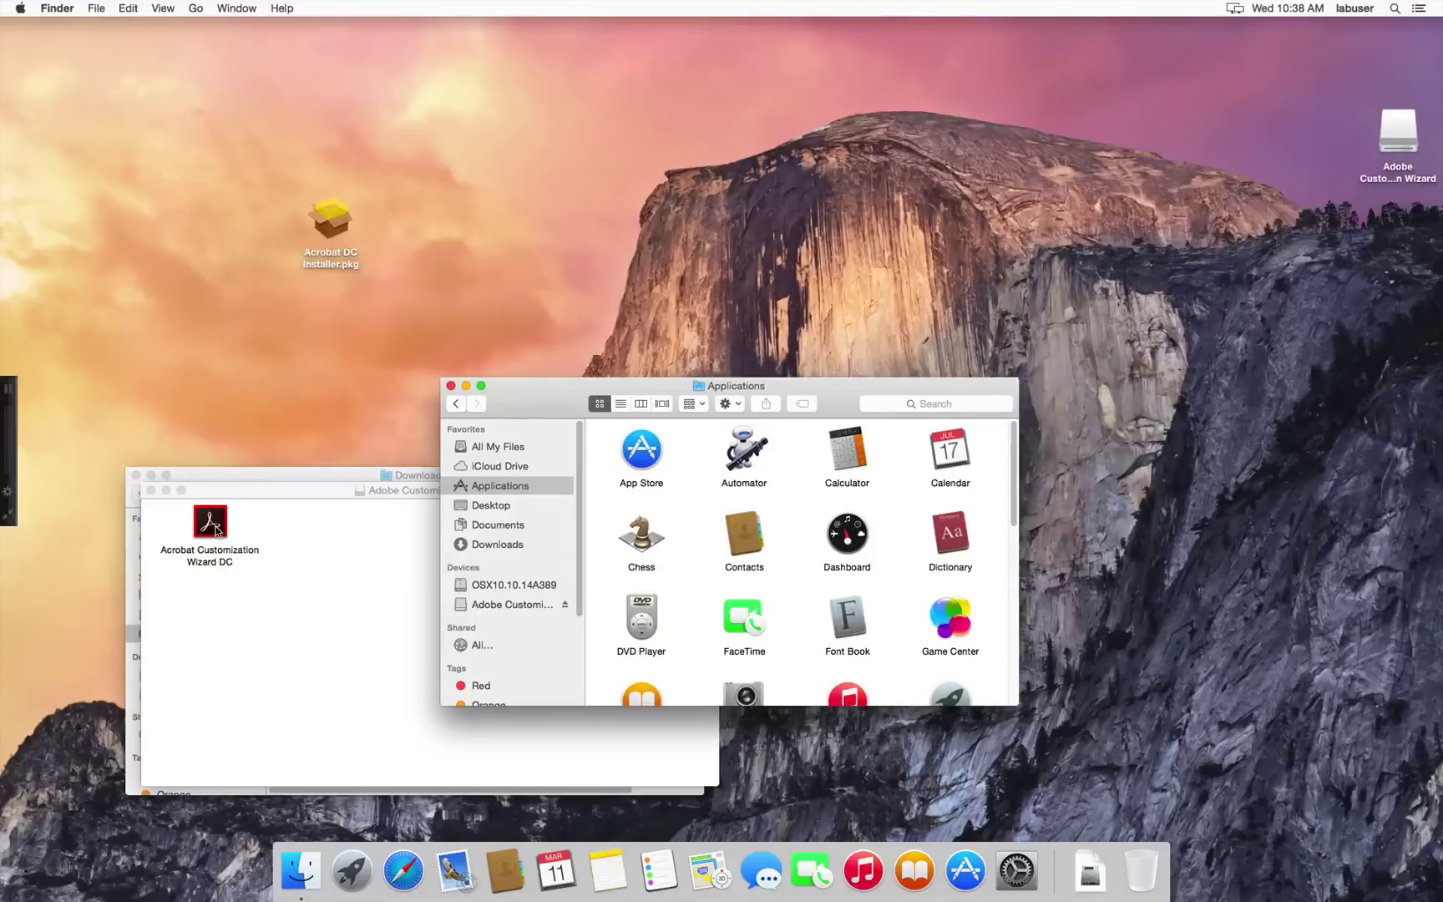
{"action": "left_click_drag", "start_coordinate": [218, 530], "coordinate": [463, 492]}
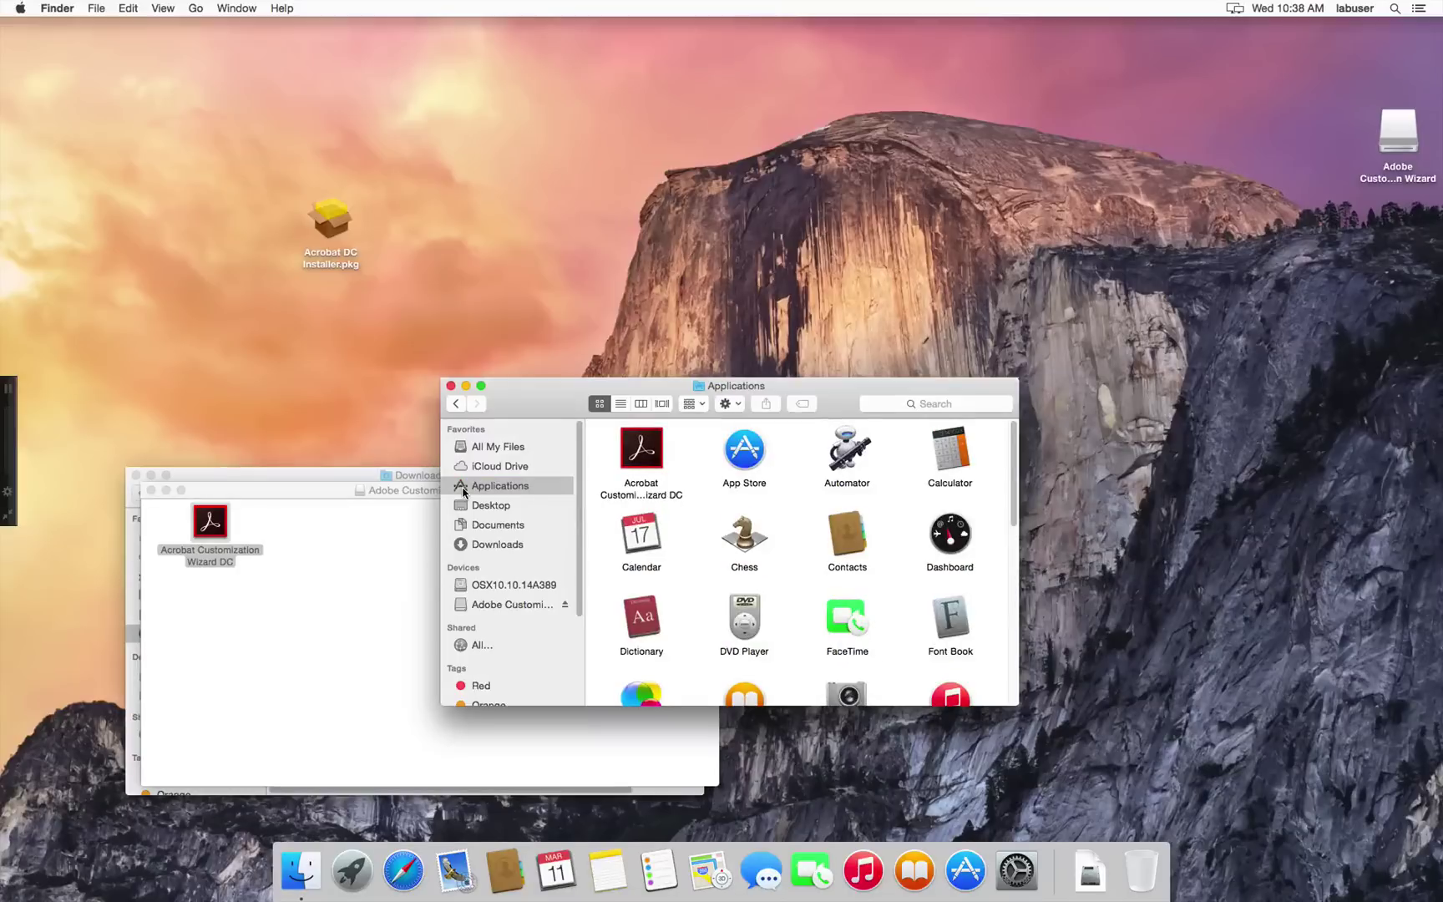
{"action": "left_click", "coordinate": [565, 607]}
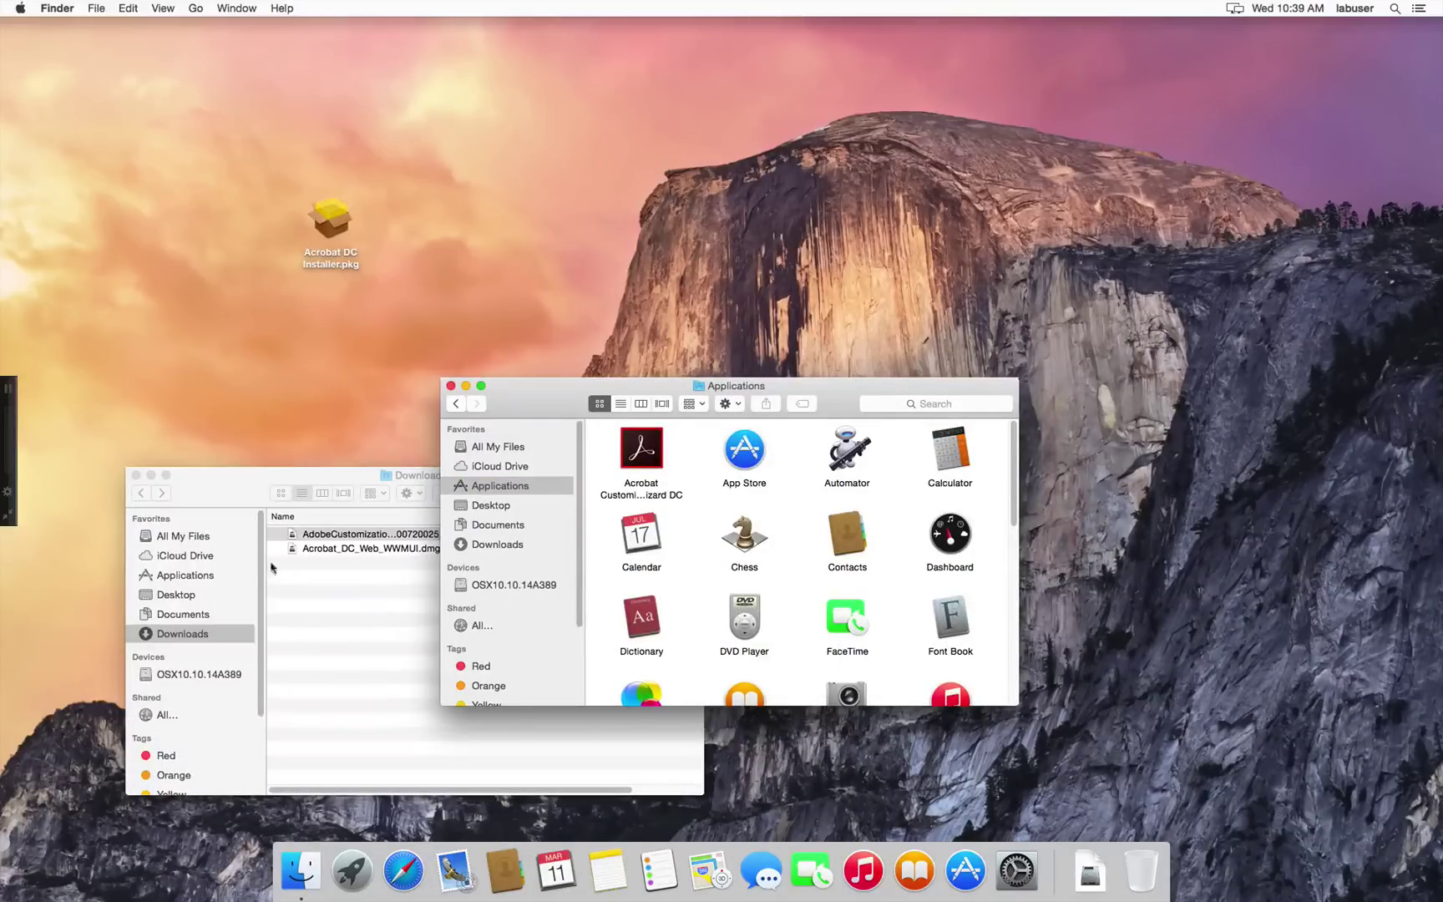
{"action": "left_click", "coordinate": [136, 475]}
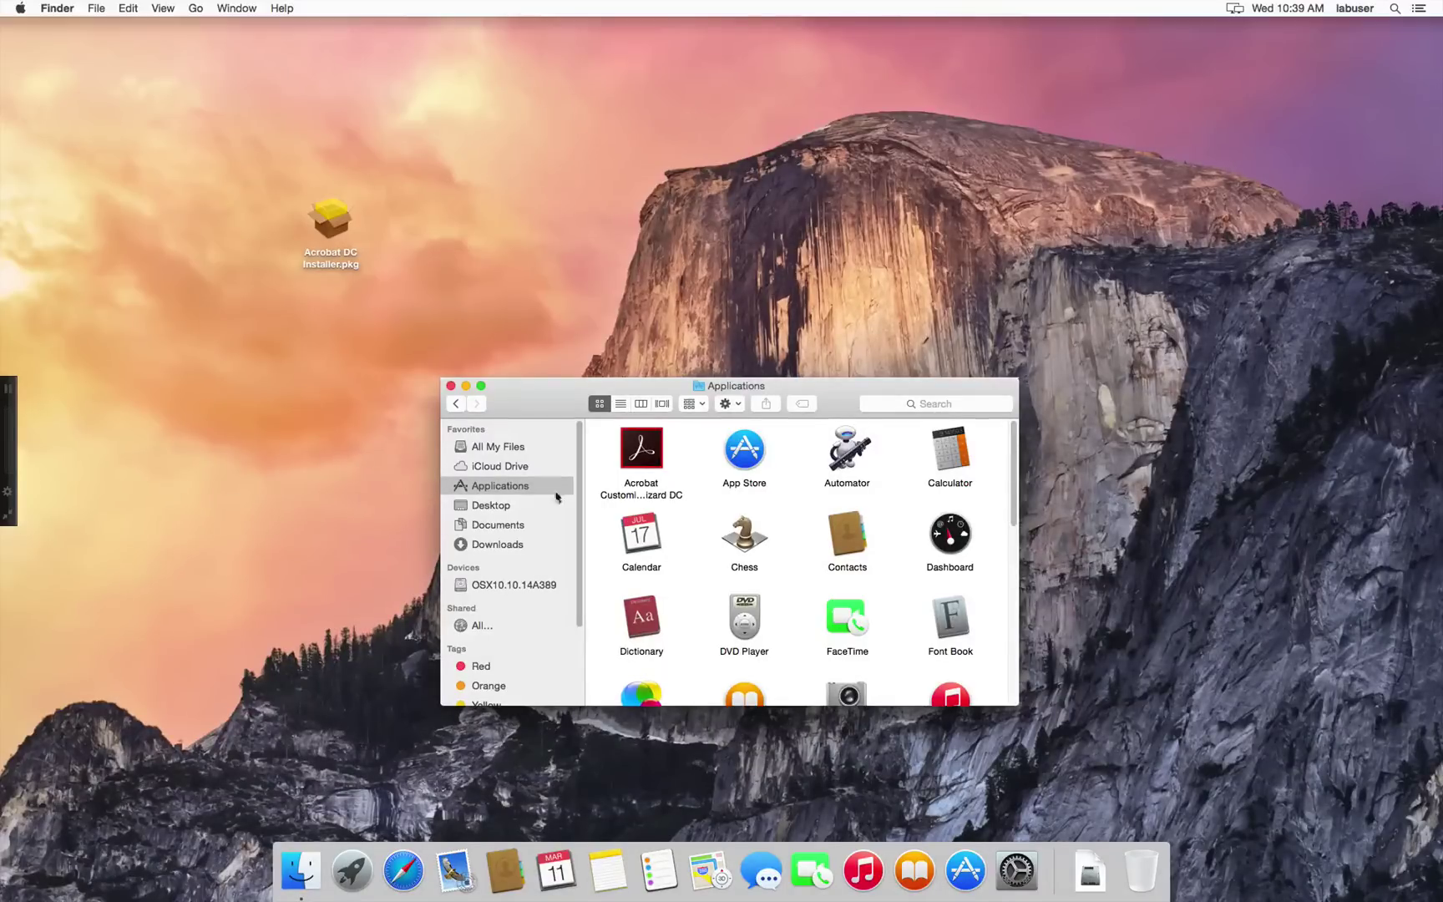
- Launch the wizard from Applications and load Acrobat DC Installer.pkg from the desktop
{"action": "double_click", "coordinate": [652, 460]}
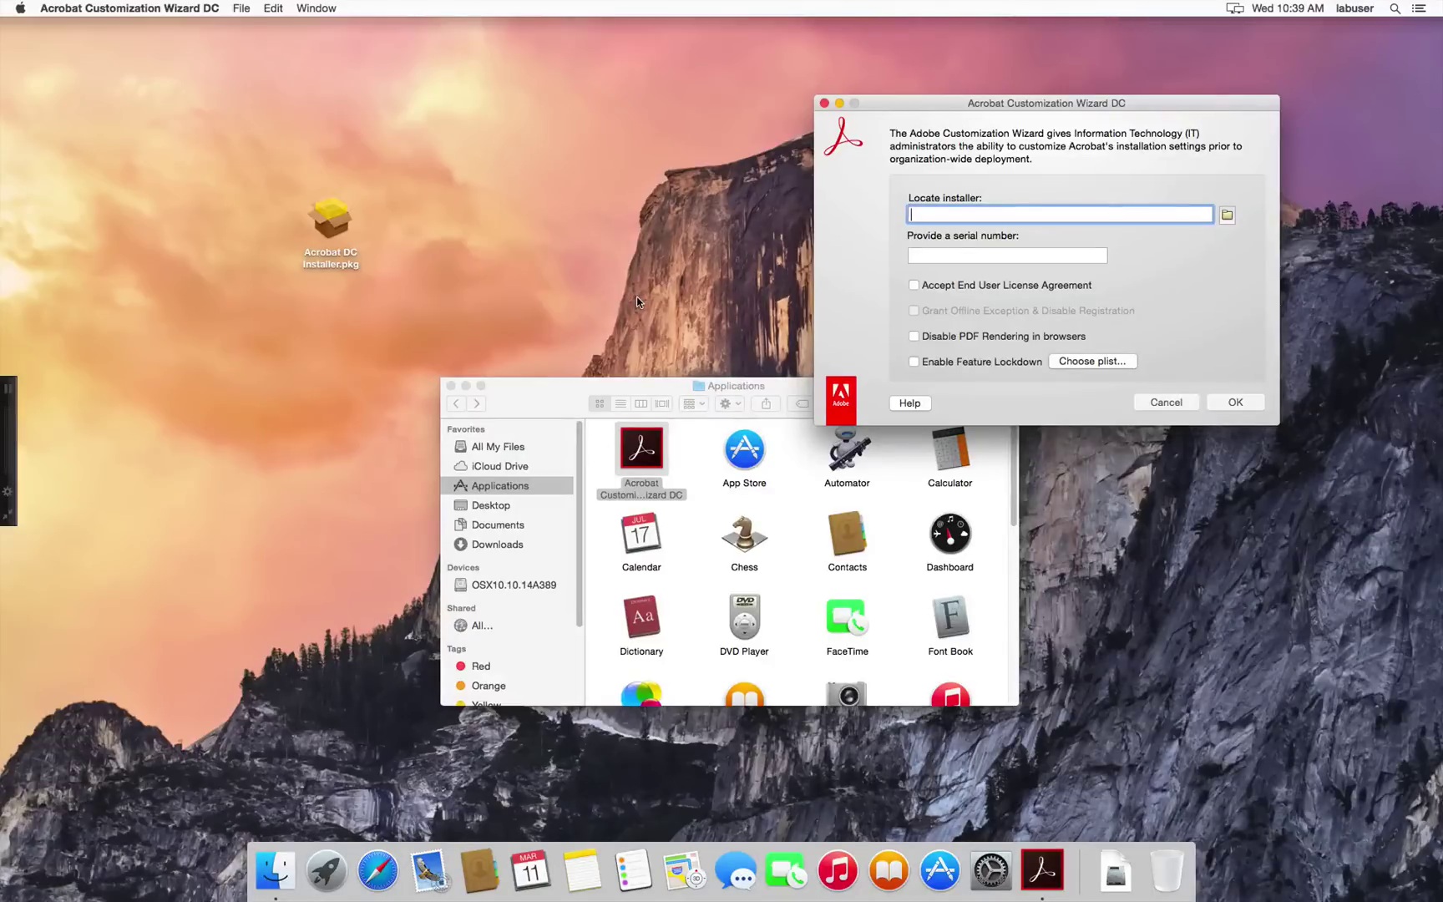
{"action": "left_click", "coordinate": [1225, 217]}
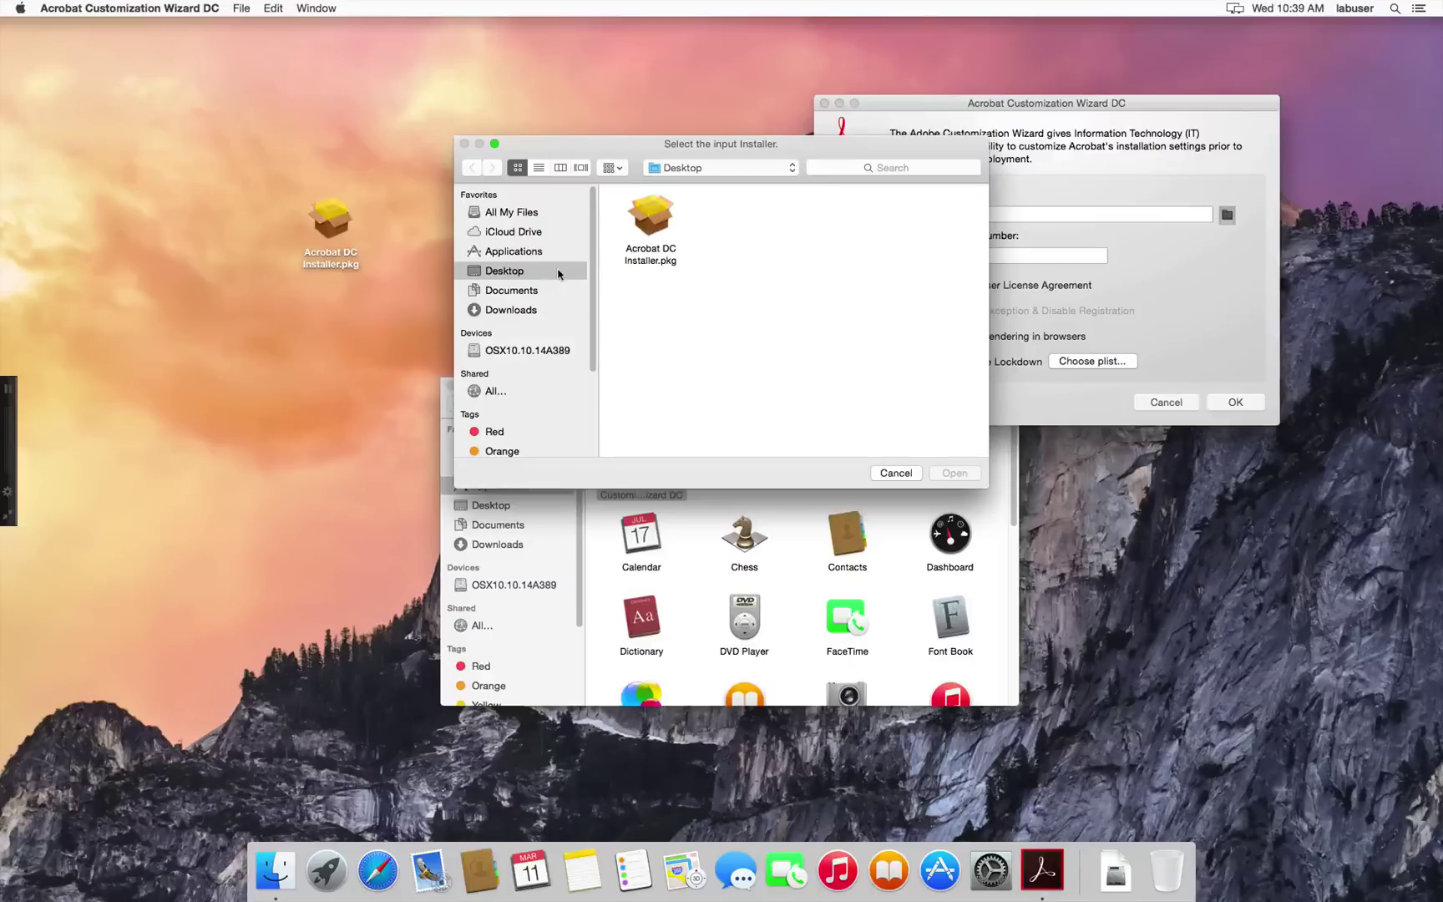
{"action": "left_click", "coordinate": [647, 236]}
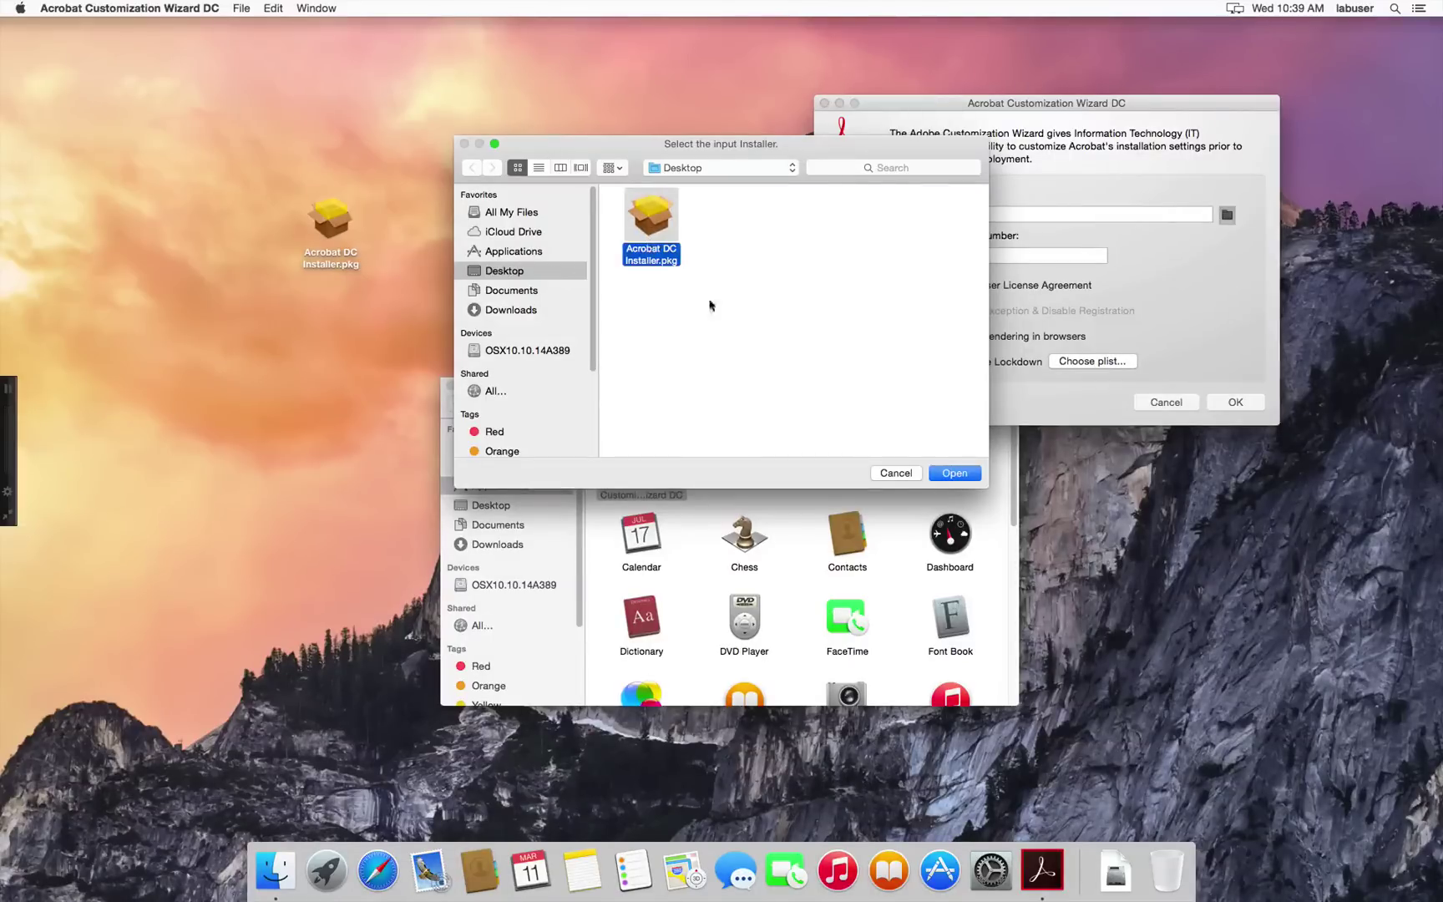
{"action": "left_click", "coordinate": [963, 475]}
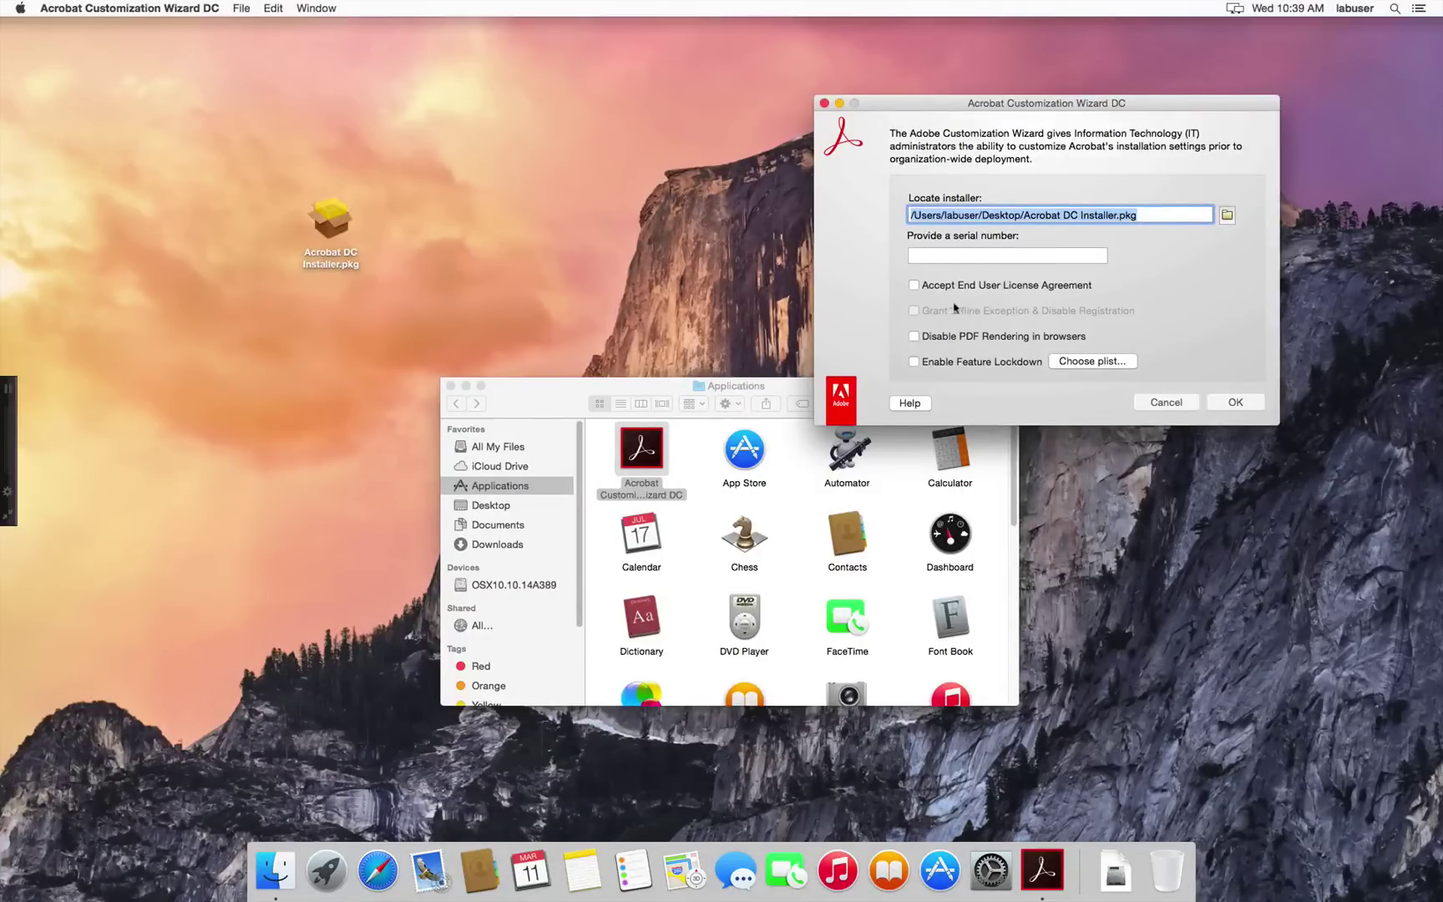
- Tick Accept End User License Agreement, check the bToggleAdobeDocumentServices reference page, then hide Safari
{"action": "left_click", "coordinate": [915, 285]}
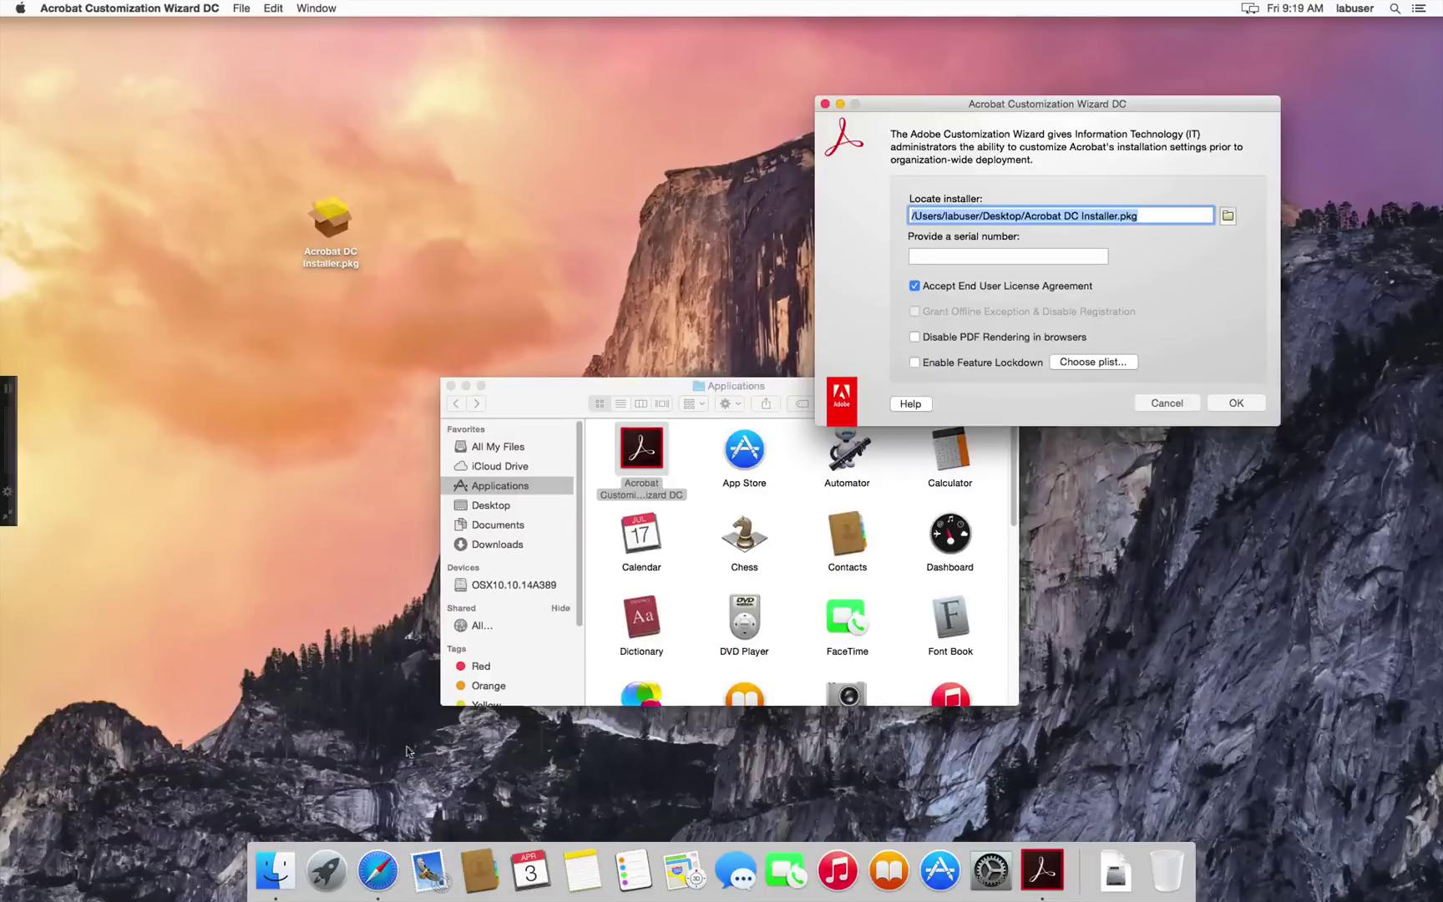
{"action": "left_click", "coordinate": [375, 871]}
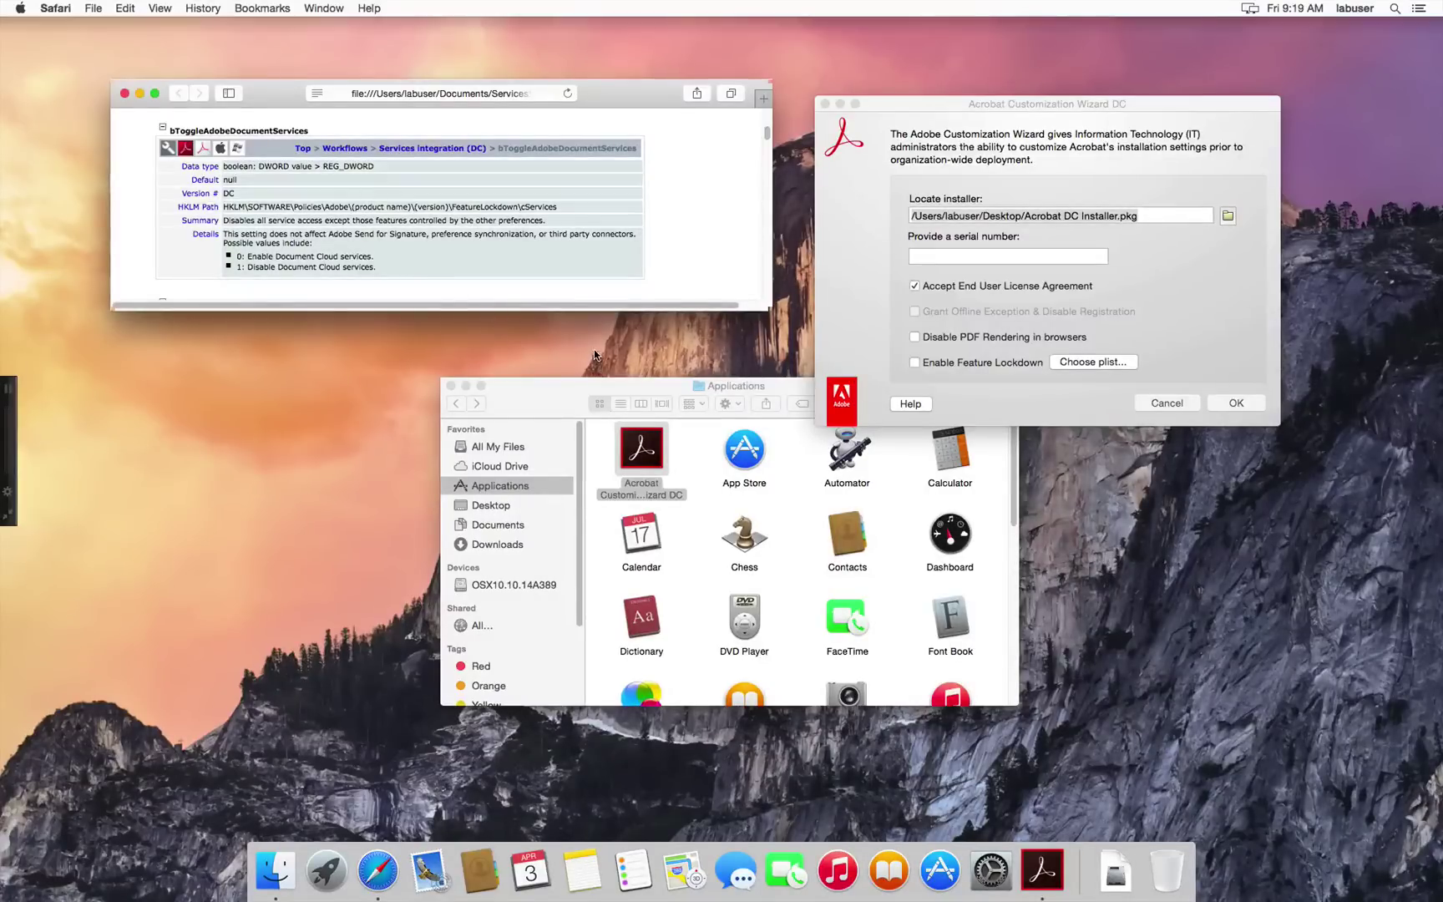
{"action": "key", "text": "super+h"}
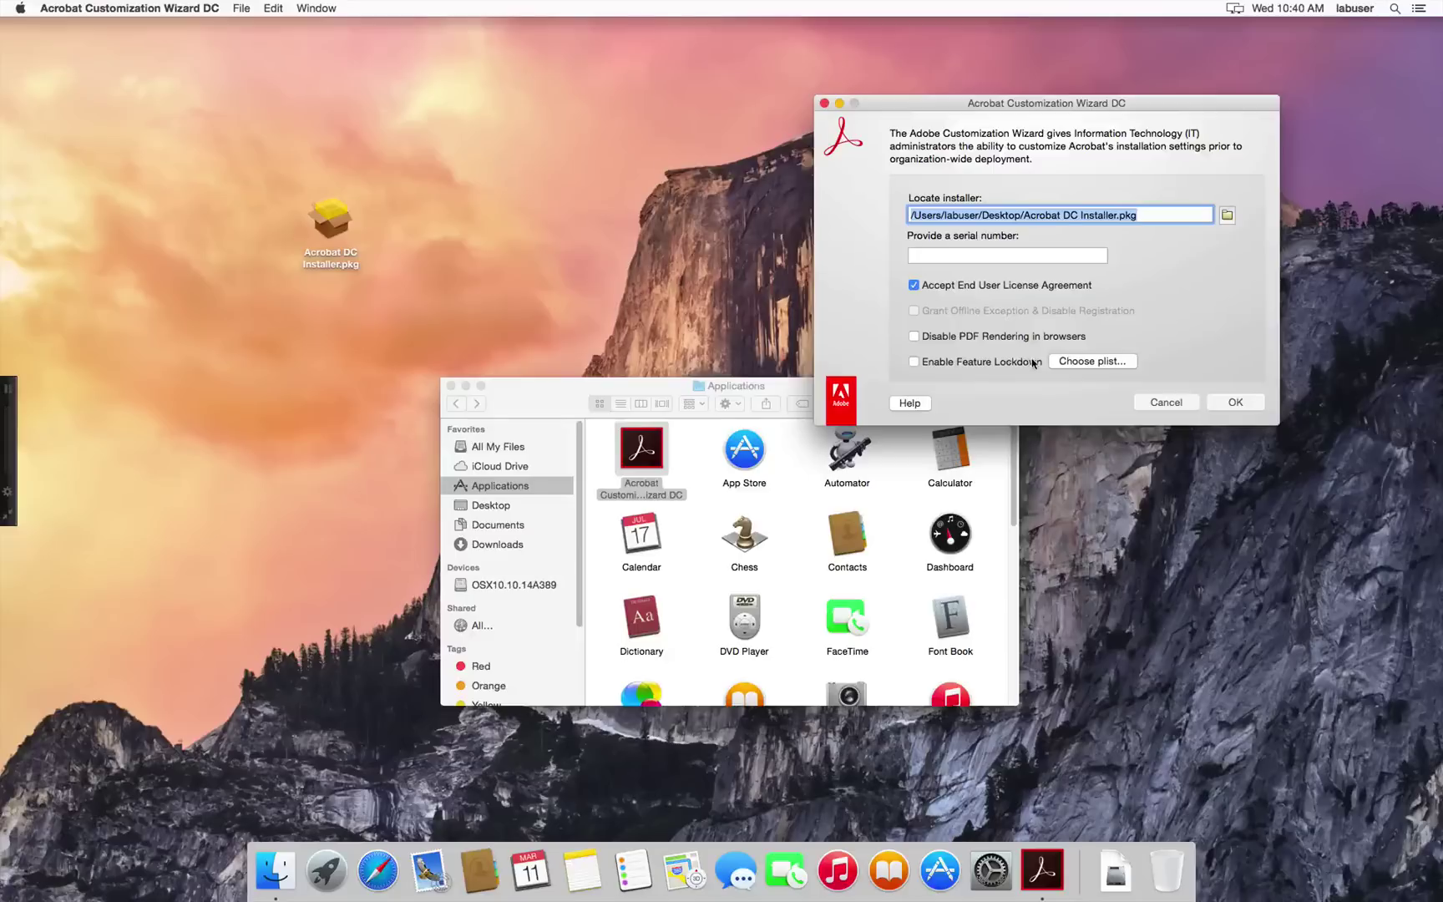
- Save the output package as 'Custom Acrobat DC Installer.pkg' on the Desktop
{"action": "left_click", "coordinate": [1235, 402]}
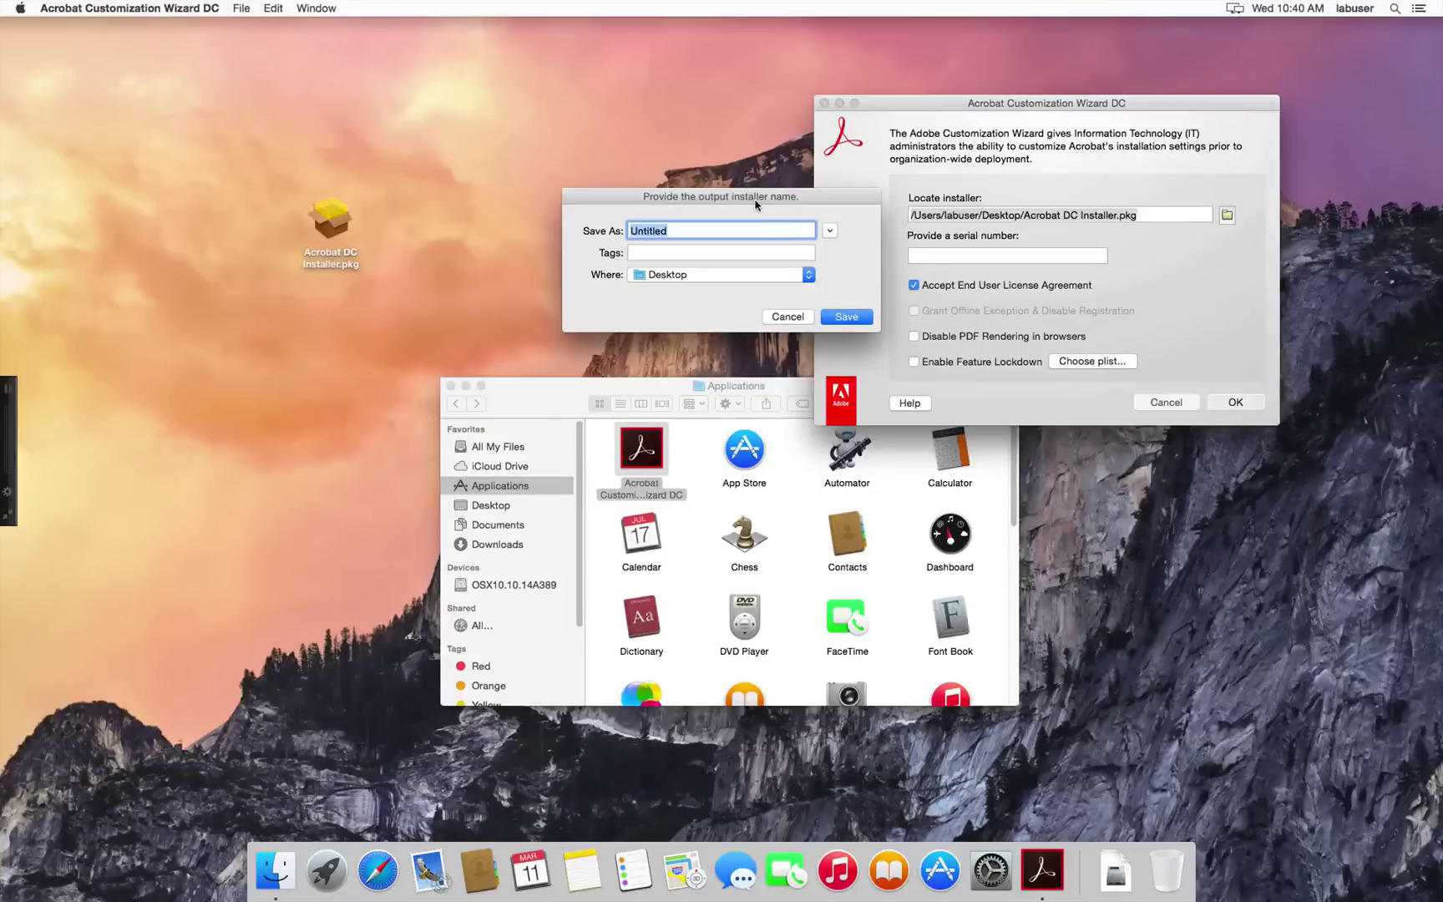
{"action": "type", "text": "Custom Acrobat C"}
{"action": "key", "text": "BackSpace"}
{"action": "type", "text": "DC Installer .pkg"}
{"action": "left_click", "coordinate": [847, 318]}
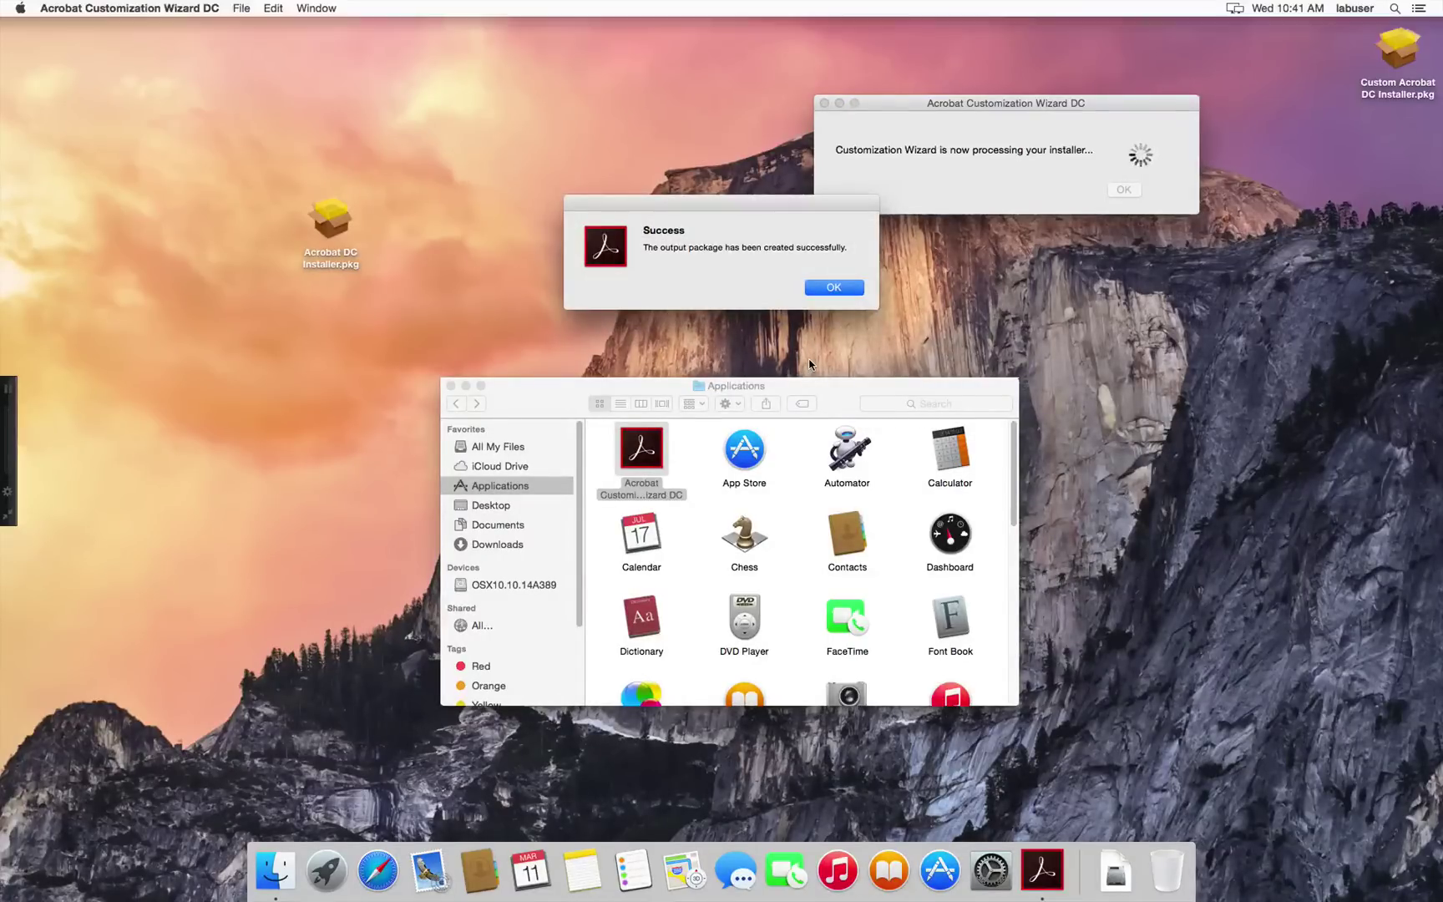
- Dismiss the Success and CustWiz.log notices, then select Custom Acrobat DC Installer.pkg on the desktop
{"action": "left_click", "coordinate": [859, 290]}
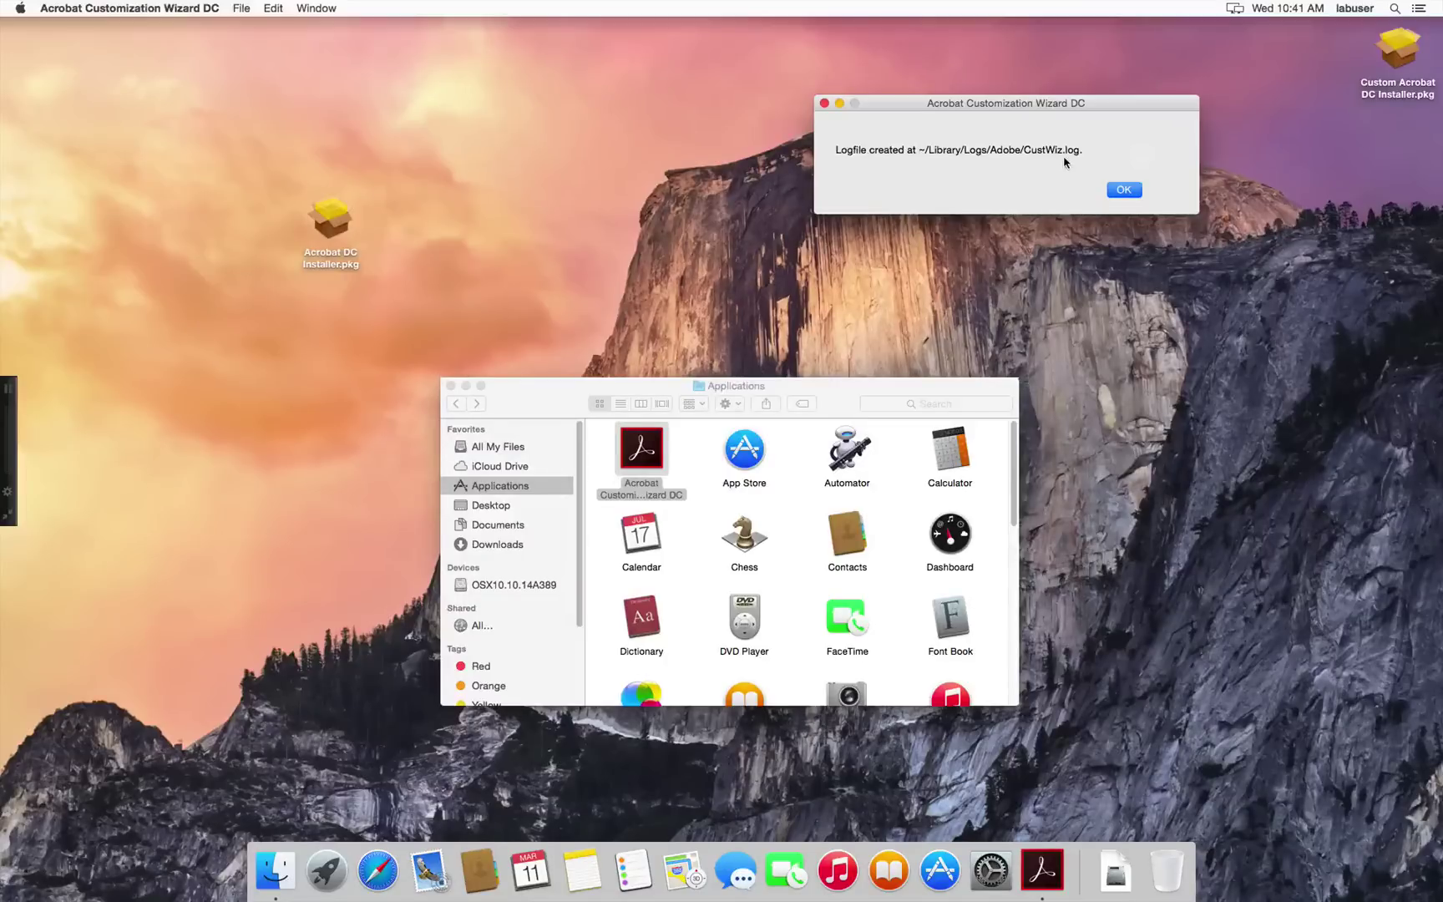
{"action": "left_click", "coordinate": [1124, 191]}
{"action": "left_click", "coordinate": [1126, 189]}
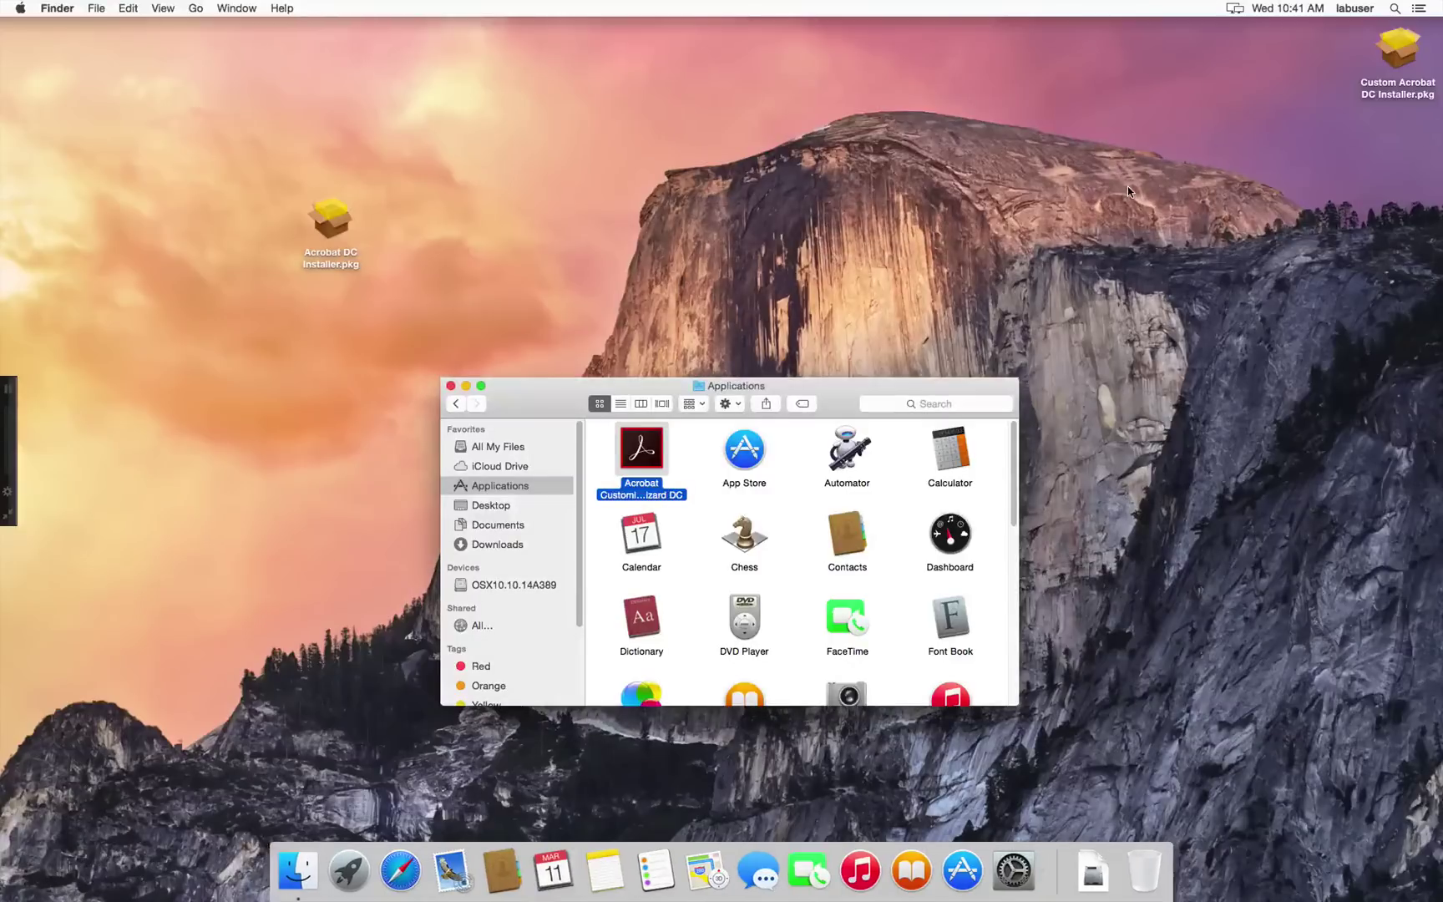
{"action": "left_click", "coordinate": [1407, 57]}
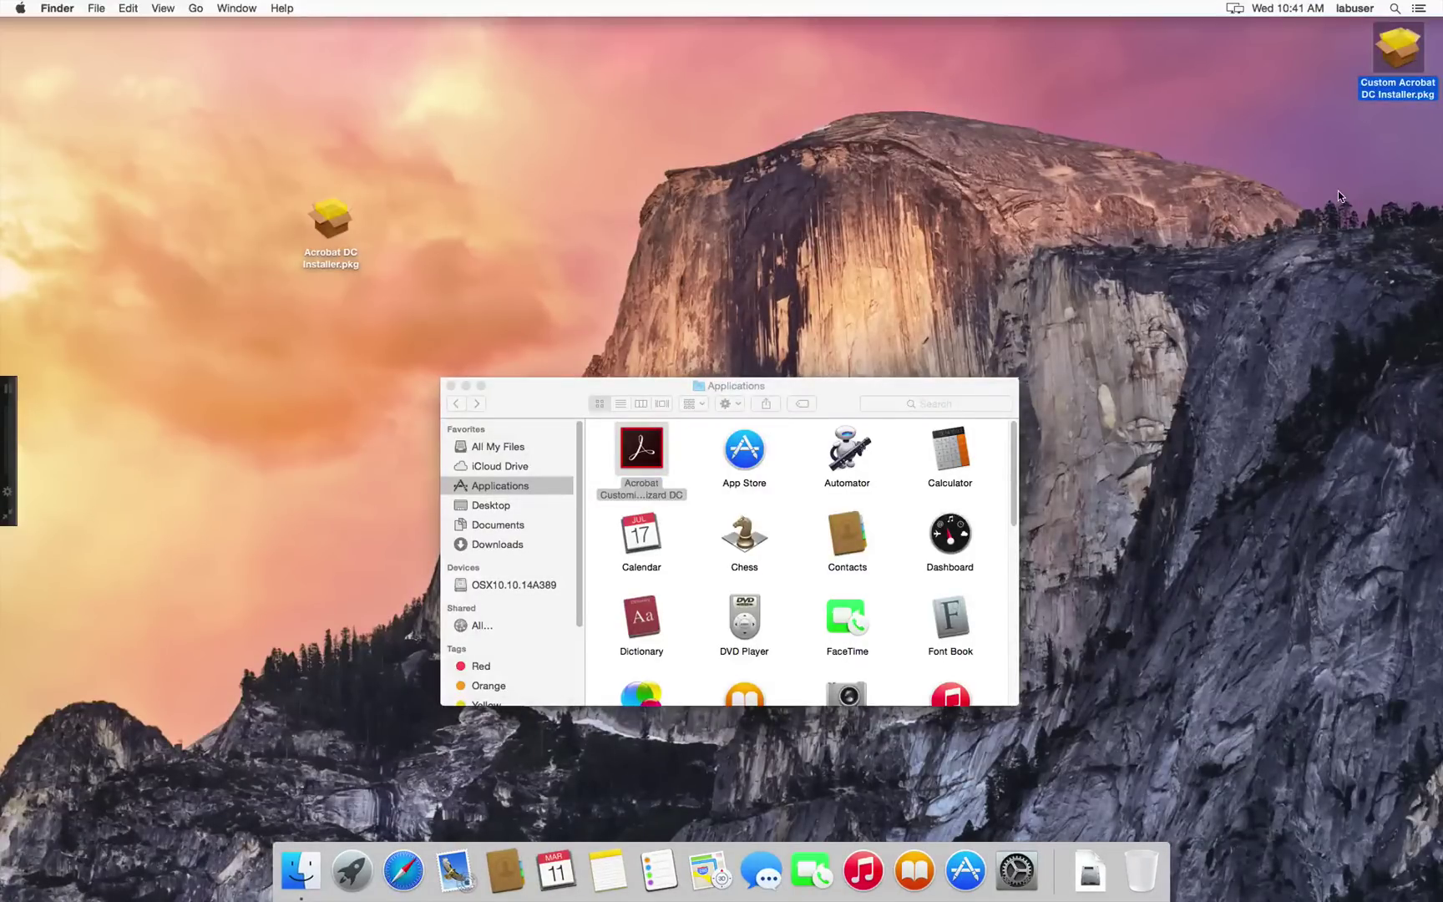